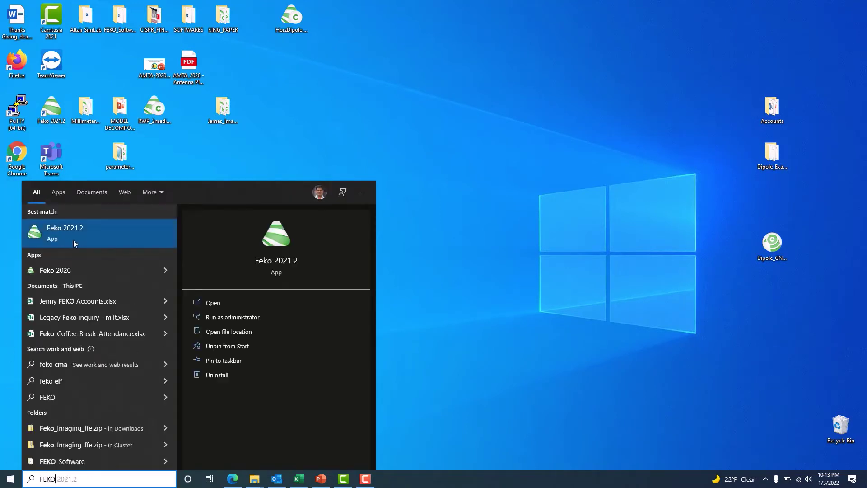
Launch Feko 2021.2, open CADFEKO from it and create a new model
{"action": "left_click", "coordinate": [81, 235]}
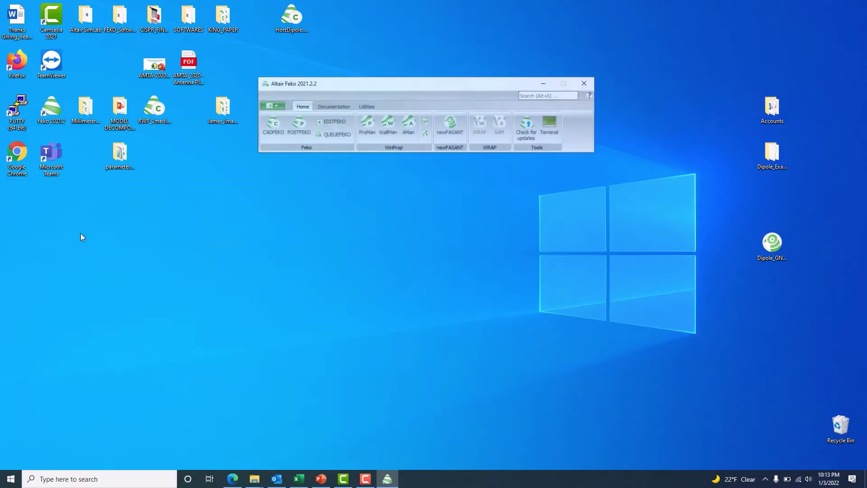
{"action": "left_click", "coordinate": [273, 130]}
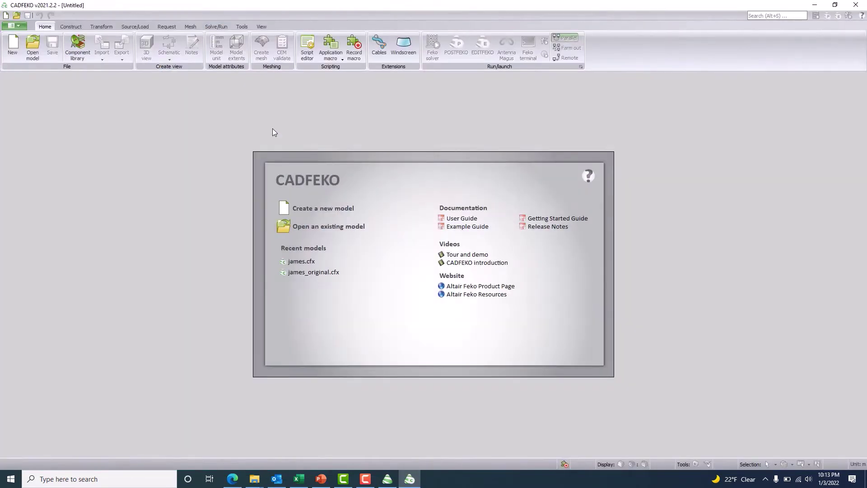
{"action": "left_click", "coordinate": [310, 211]}
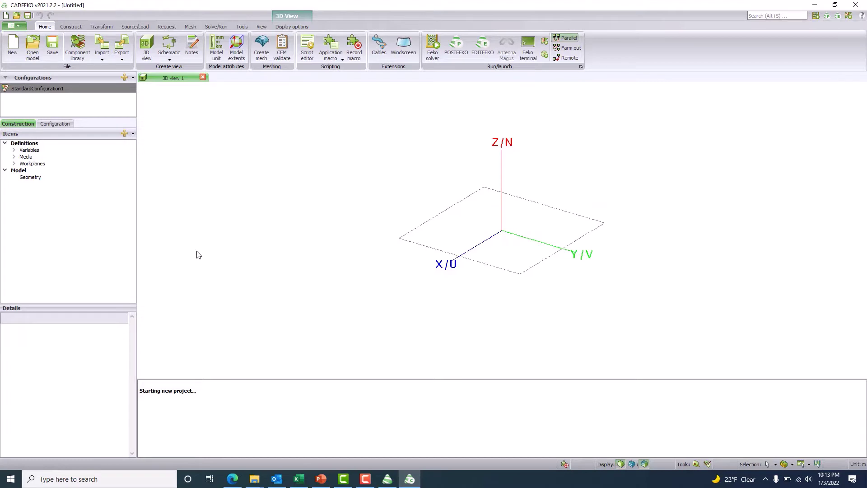
Find the Horn - pyramidal antenna in the component library by filtering for "horn" and proceed to its settings
{"action": "left_click", "coordinate": [78, 42]}
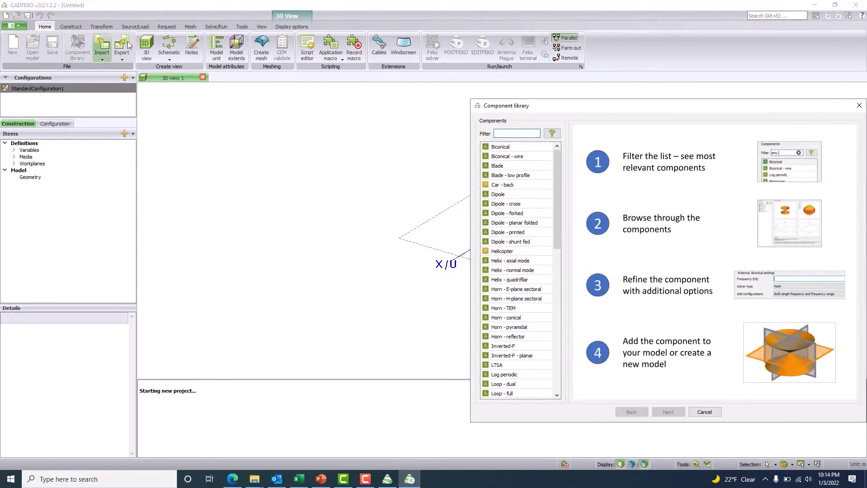
{"action": "left_click_drag", "start_coordinate": [598, 105], "coordinate": [334, 113]}
{"action": "type", "text": "horn"}
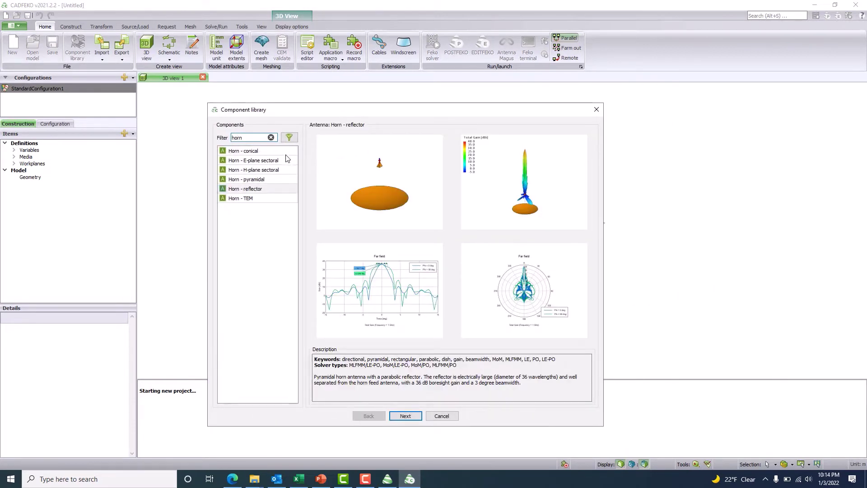
{"action": "left_click", "coordinate": [259, 180]}
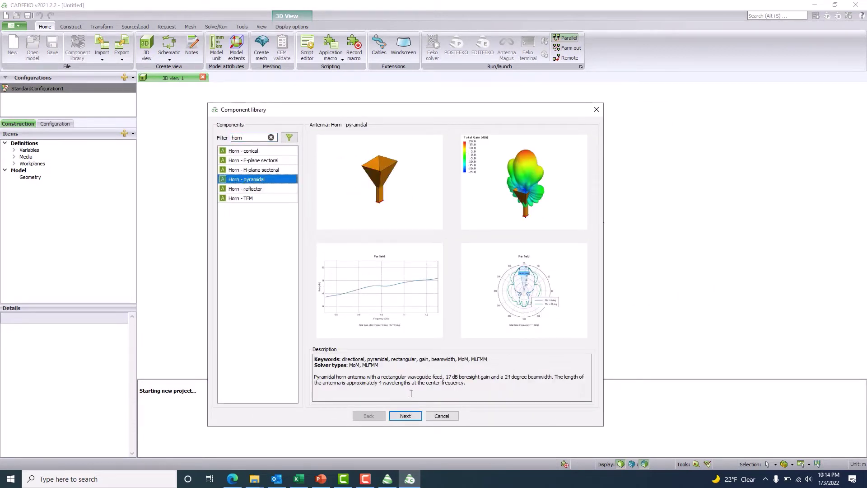
{"action": "left_click", "coordinate": [407, 415]}
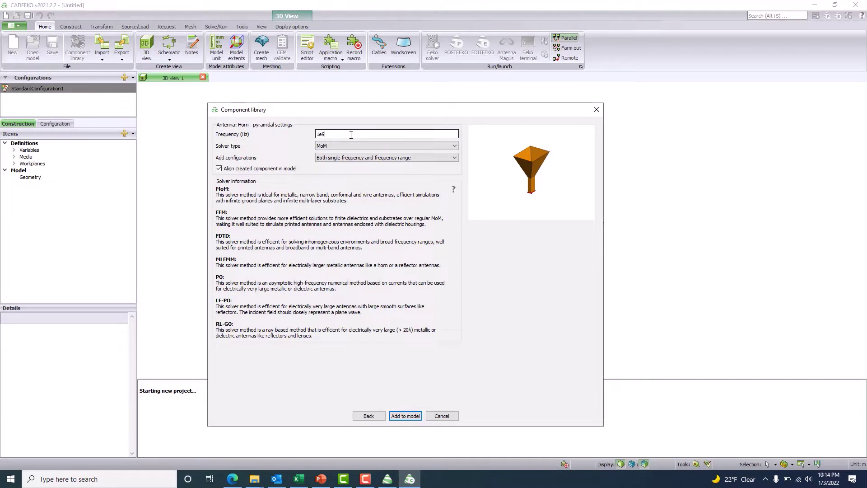
Add the pyramidal horn to the model at 1e9 Hz with the MoM solver and a single-frequency configuration, keeping the default alignment
{"action": "left_click", "coordinate": [332, 146]}
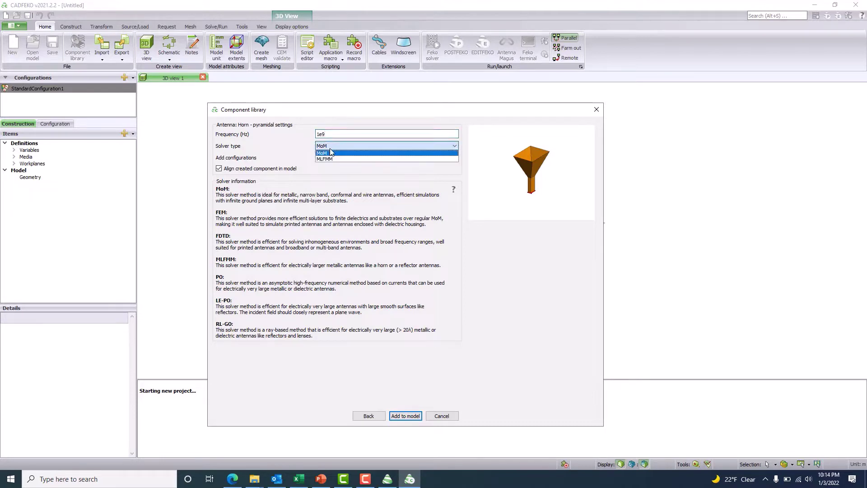
{"action": "left_click", "coordinate": [332, 147]}
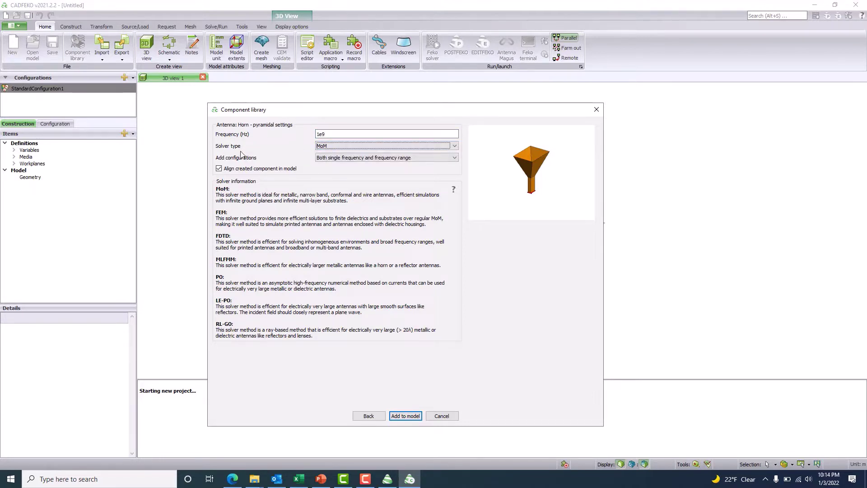
{"action": "left_click", "coordinate": [342, 158]}
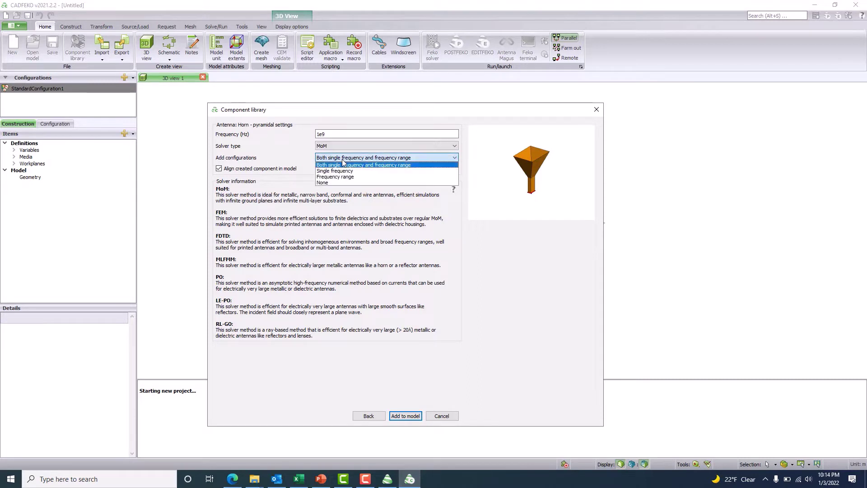
{"action": "left_click", "coordinate": [343, 171]}
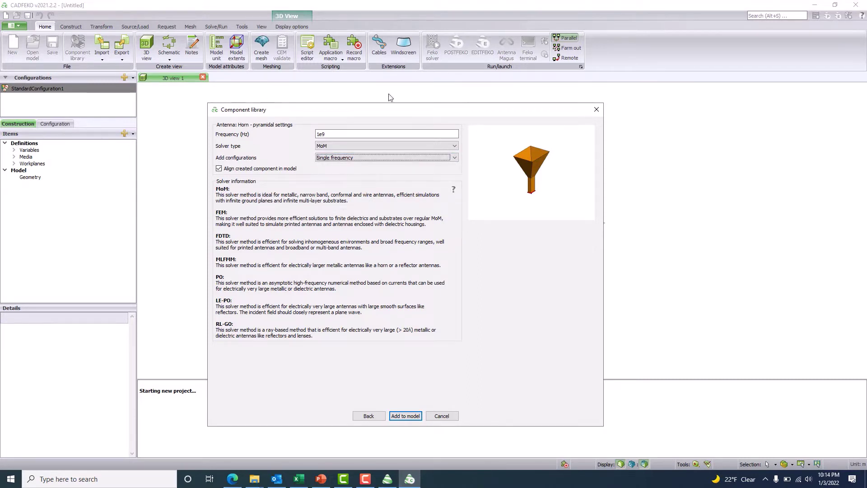
{"action": "left_click", "coordinate": [400, 418]}
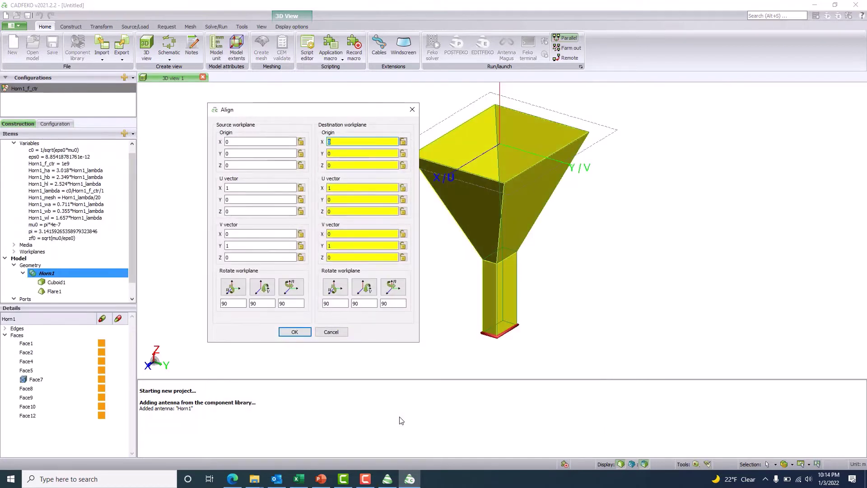
{"action": "left_click", "coordinate": [287, 332]}
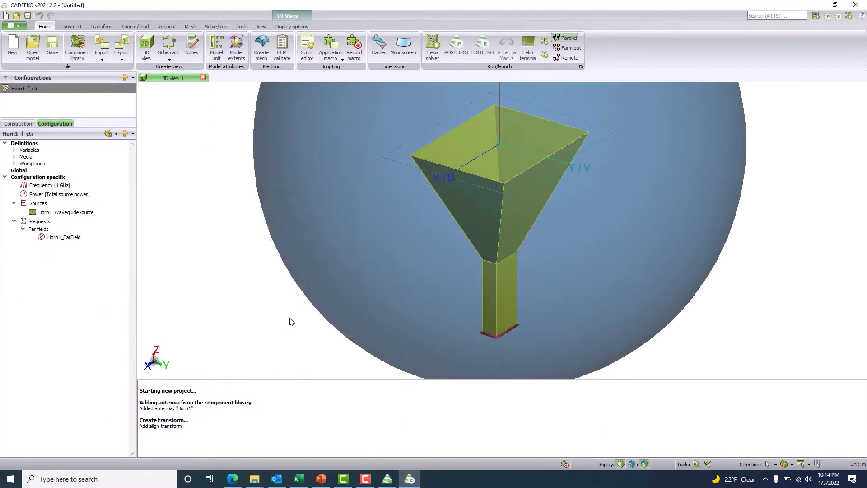
Set the horn's far-field request to a full 3D pattern, check its advanced options and accept the request
{"action": "left_click_drag", "start_coordinate": [291, 321], "coordinate": [303, 352]}
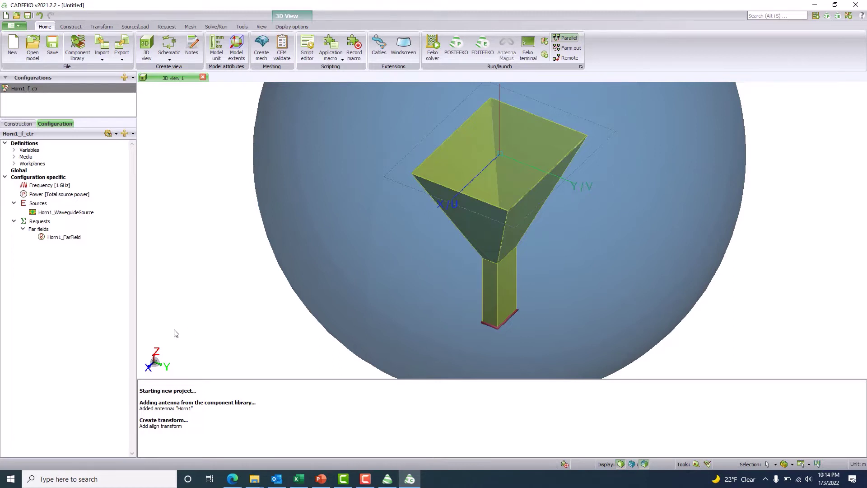
{"action": "double_click", "coordinate": [78, 241]}
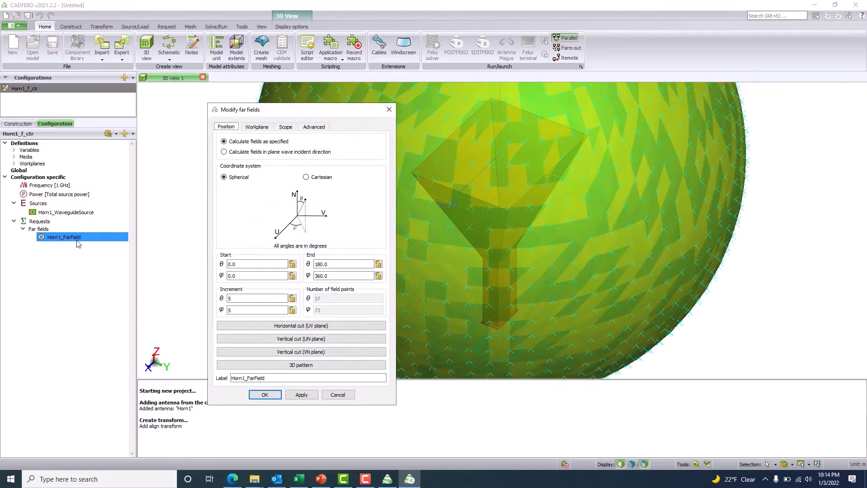
{"action": "left_click", "coordinate": [274, 365]}
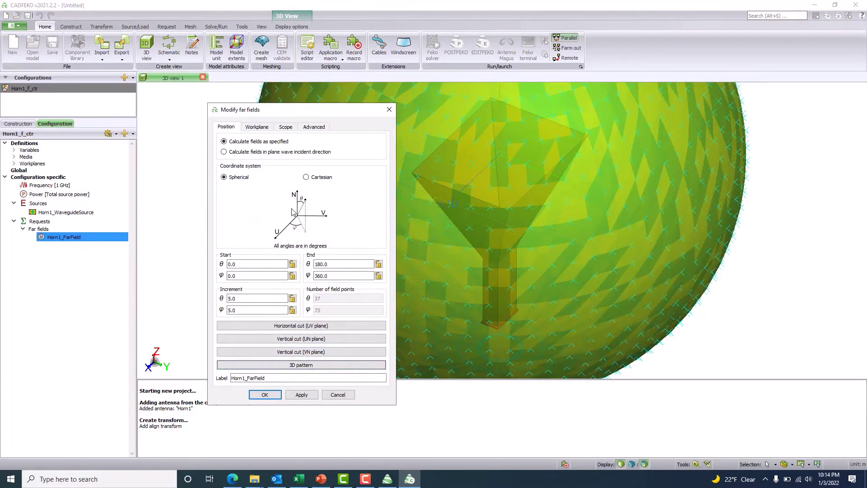
{"action": "left_click", "coordinate": [314, 128]}
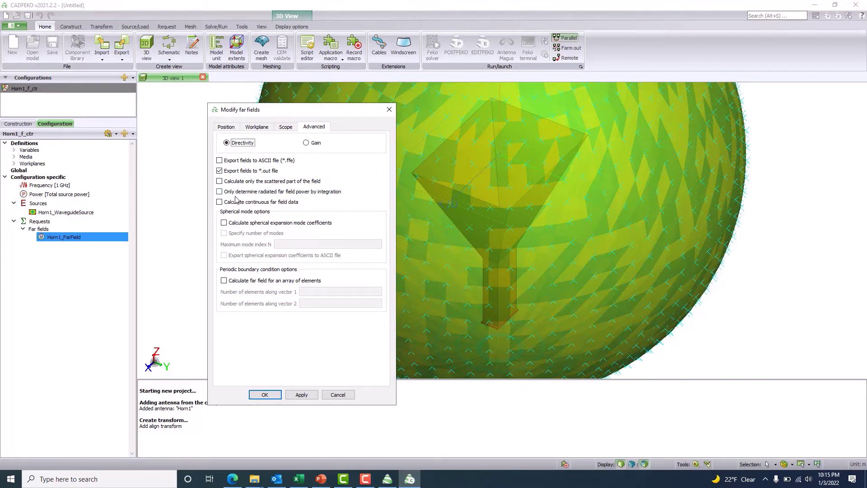
{"action": "left_click", "coordinate": [273, 397]}
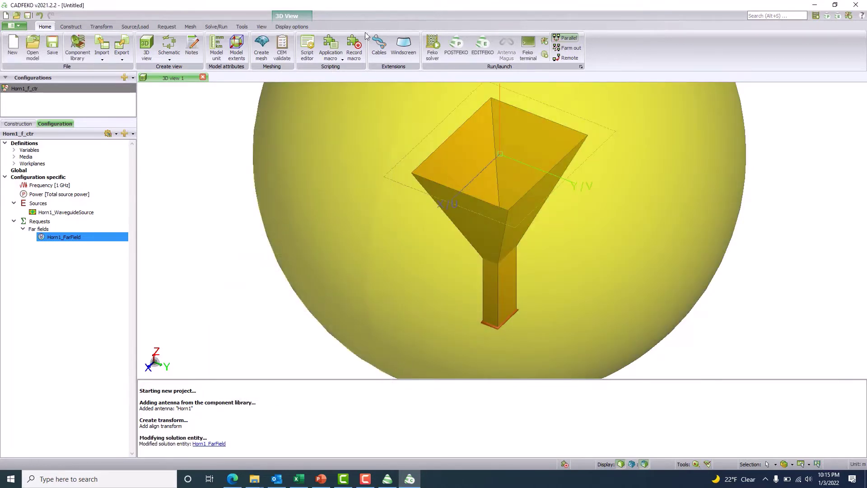
Create a model decomposition request covering all structures with the default workplane and check its settings
{"action": "left_click", "coordinate": [167, 26]}
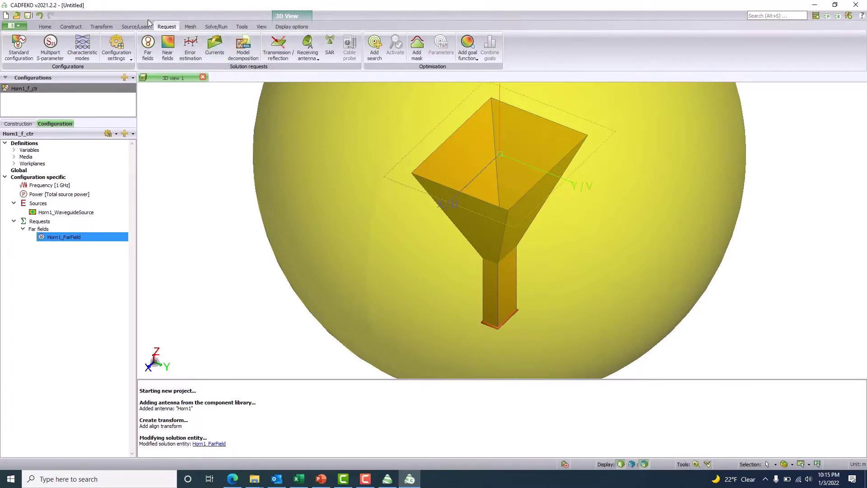
{"action": "left_click", "coordinate": [239, 52]}
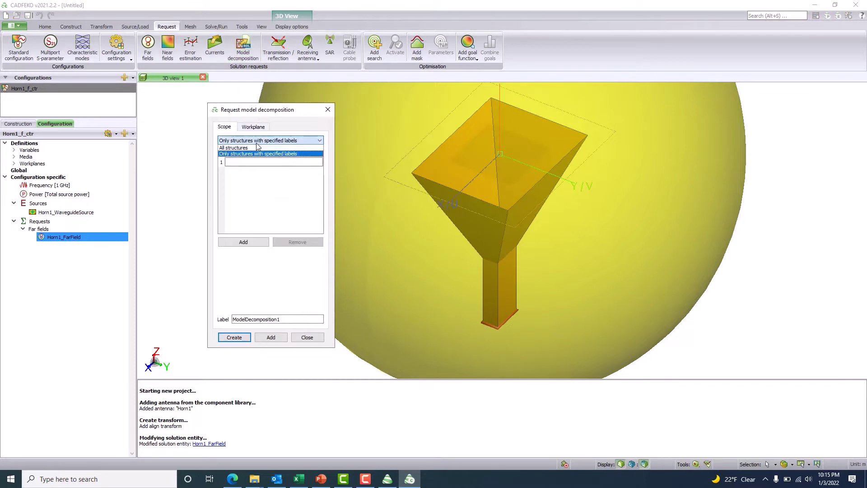
{"action": "left_click", "coordinate": [256, 143]}
{"action": "left_click", "coordinate": [252, 149]}
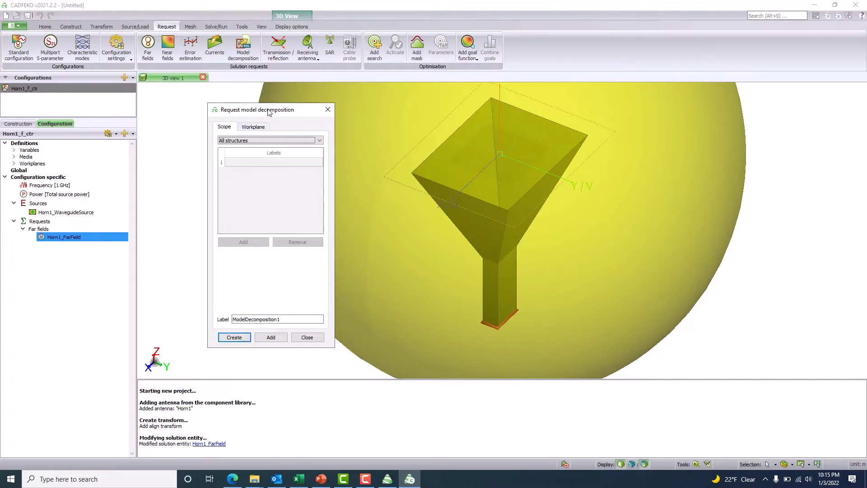
{"action": "left_click", "coordinate": [264, 126]}
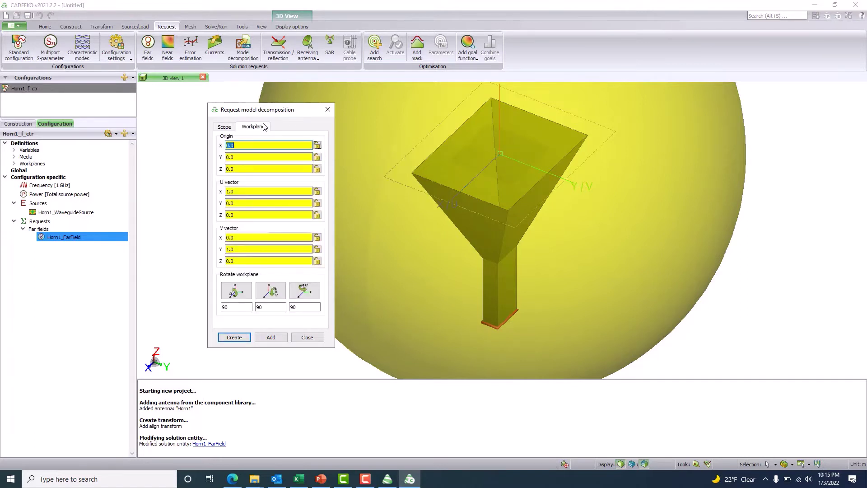
{"action": "left_click", "coordinate": [225, 128]}
{"action": "left_click", "coordinate": [234, 337]}
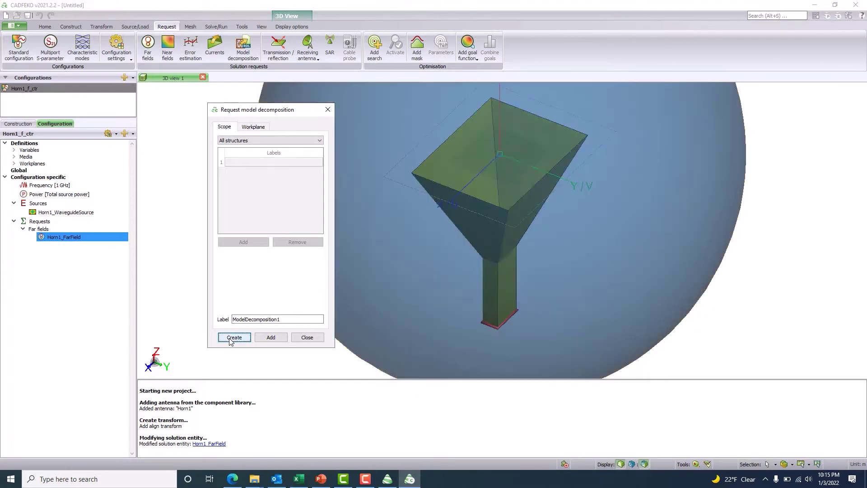
{"action": "double_click", "coordinate": [91, 254]}
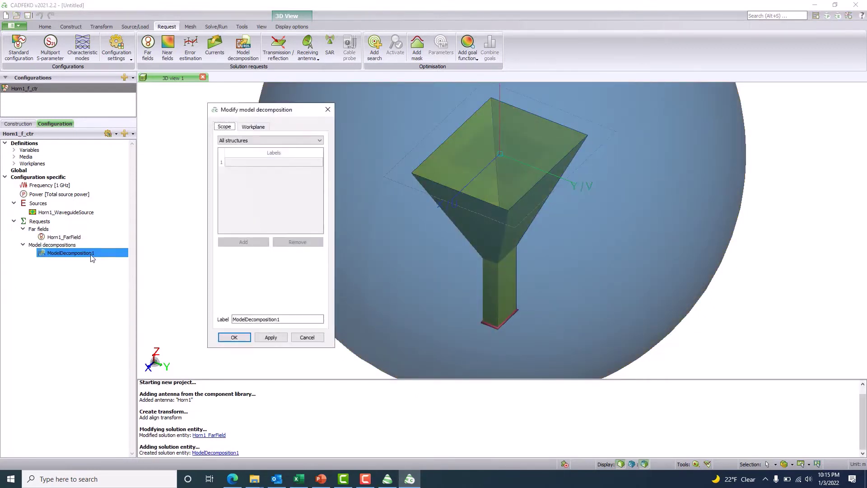
{"action": "left_click", "coordinate": [234, 337]}
Save the project as Horn_Antenna in a new desktop folder named Horn_Antenna_1GHz
{"action": "left_click", "coordinate": [14, 26]}
{"action": "left_click", "coordinate": [34, 98]}
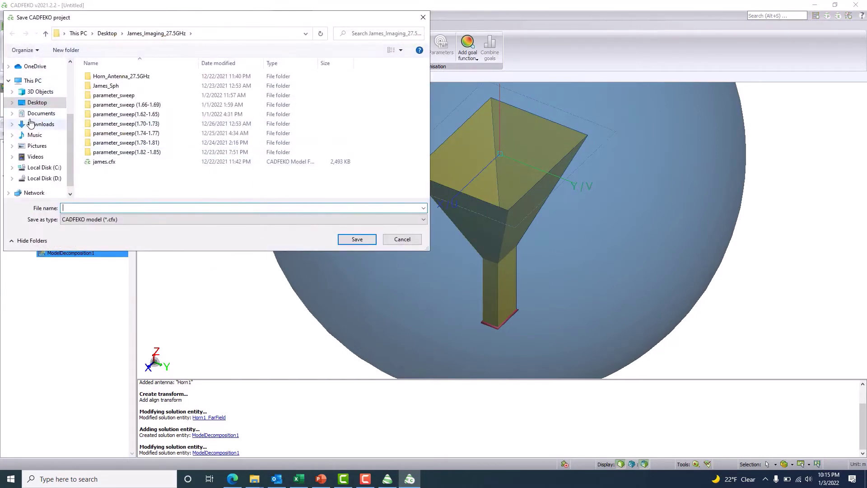
{"action": "left_click", "coordinate": [38, 103]}
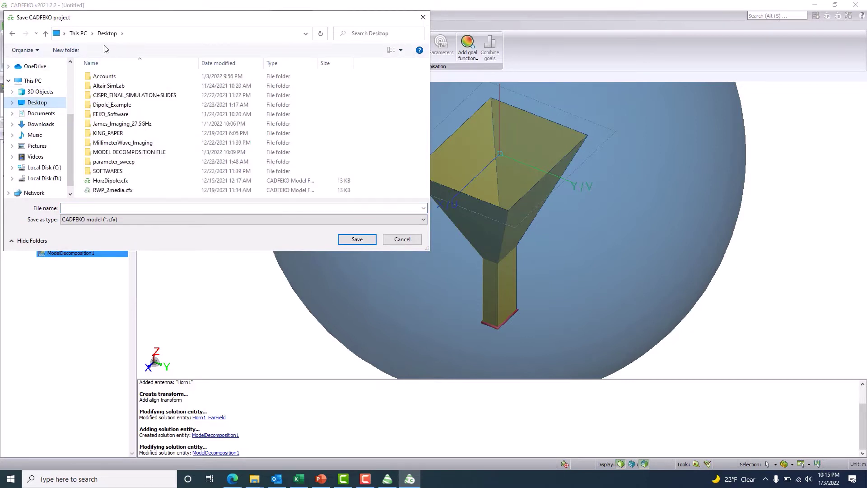
{"action": "left_click", "coordinate": [66, 50]}
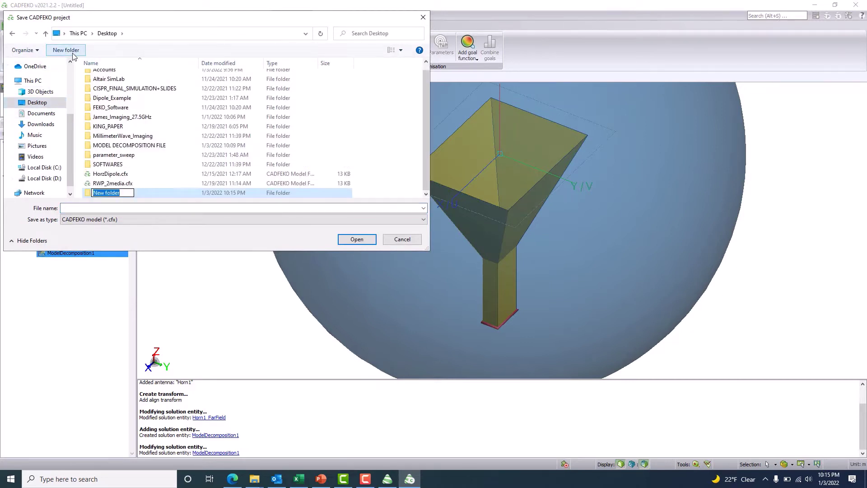
{"action": "type", "text": "Horn_Antenna_1GHz"}
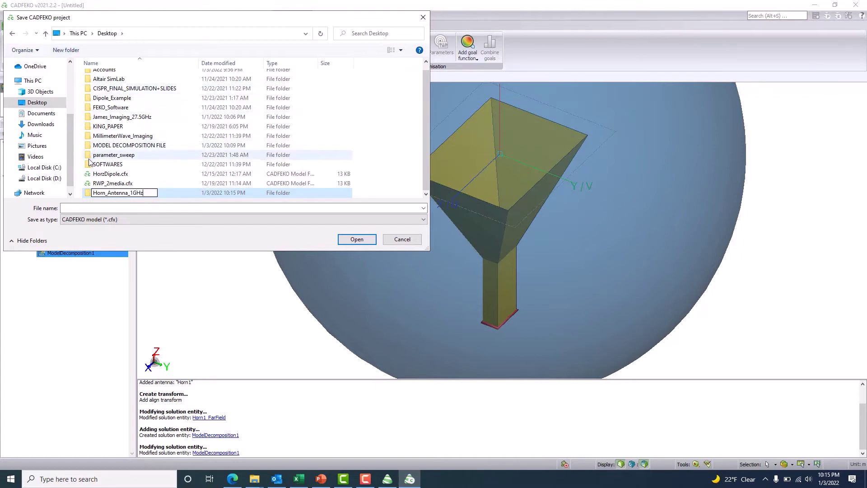
{"action": "left_click", "coordinate": [87, 197]}
{"action": "double_click", "coordinate": [88, 195]}
{"action": "left_click", "coordinate": [84, 207]}
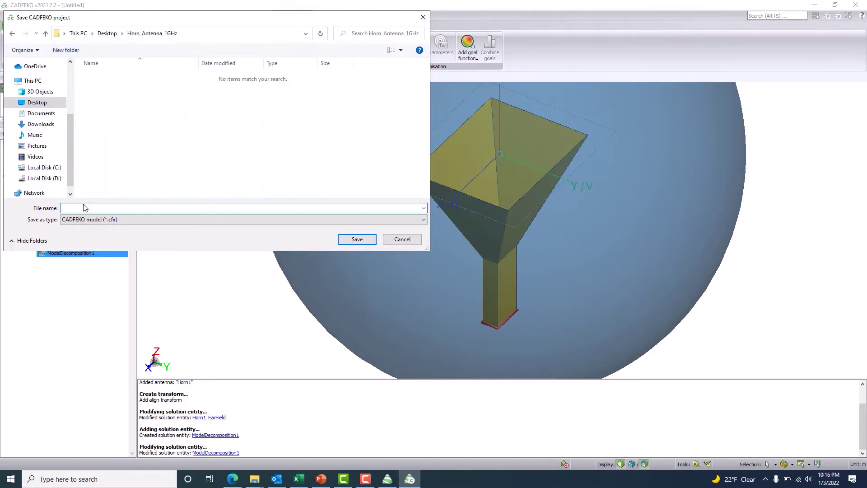
{"action": "type", "text": "Horn_Antenna"}
{"action": "left_click", "coordinate": [347, 243]}
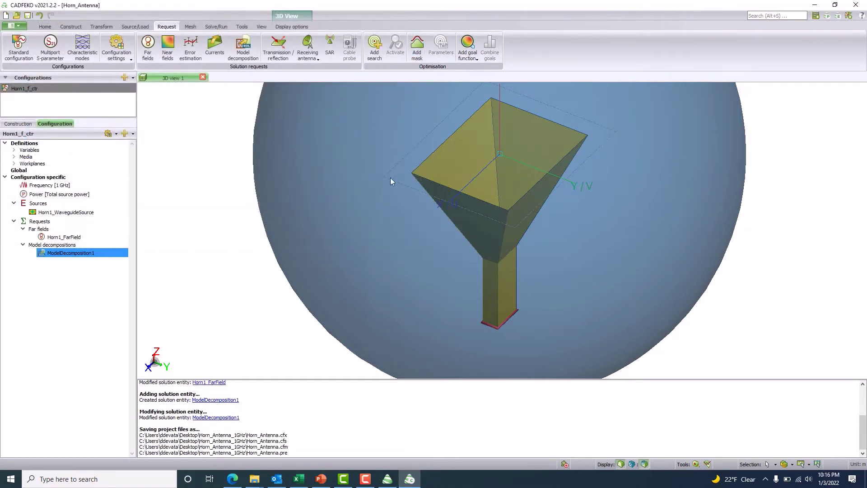
Mesh the whole horn model with the Coarse mesh size
{"action": "left_click", "coordinate": [216, 27]}
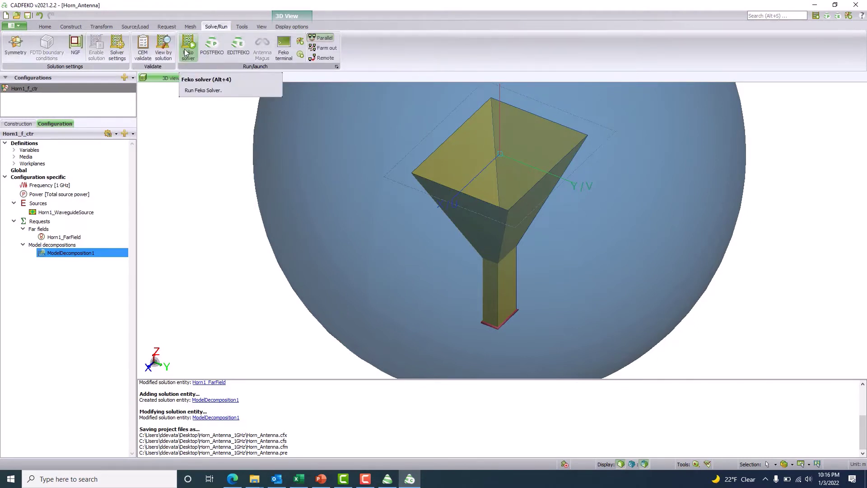
{"action": "left_click", "coordinate": [190, 27]}
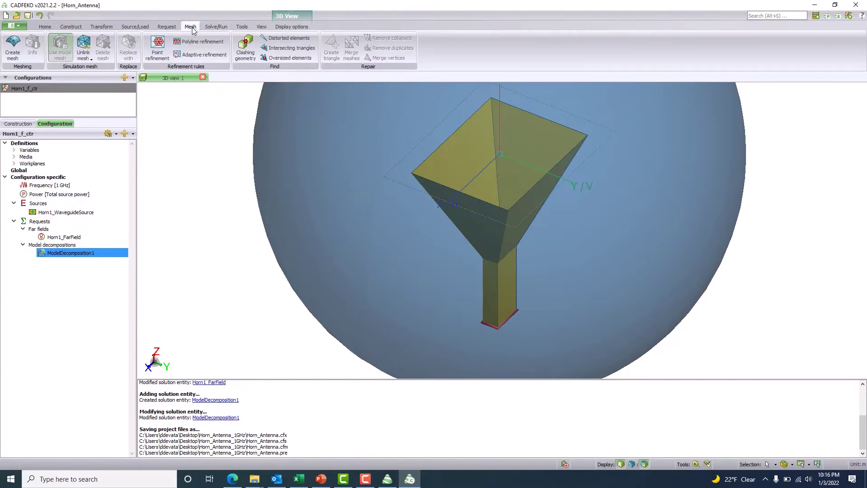
{"action": "left_click", "coordinate": [18, 44]}
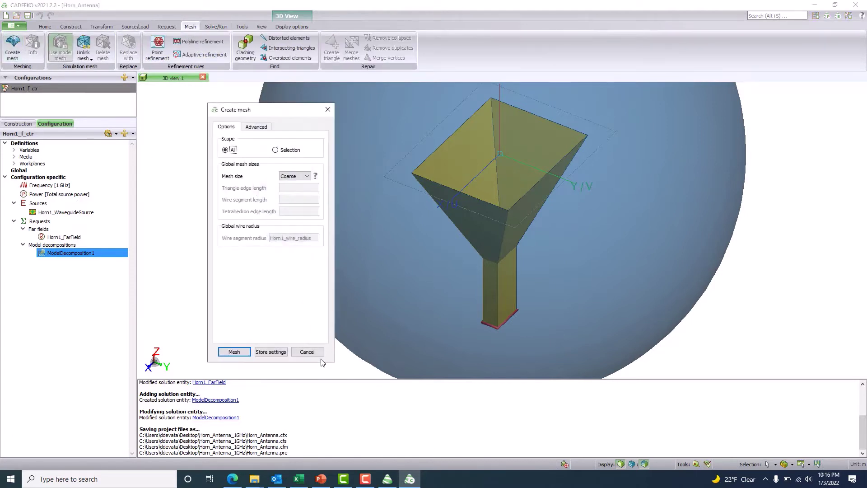
{"action": "left_click", "coordinate": [232, 351]}
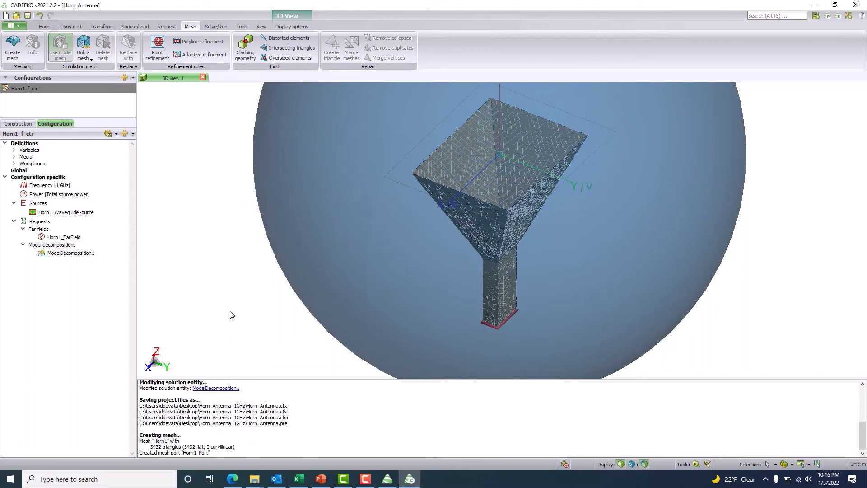
Run the Feko solver on the meshed horn model, saving the model changes before the run
{"action": "left_click", "coordinate": [213, 27]}
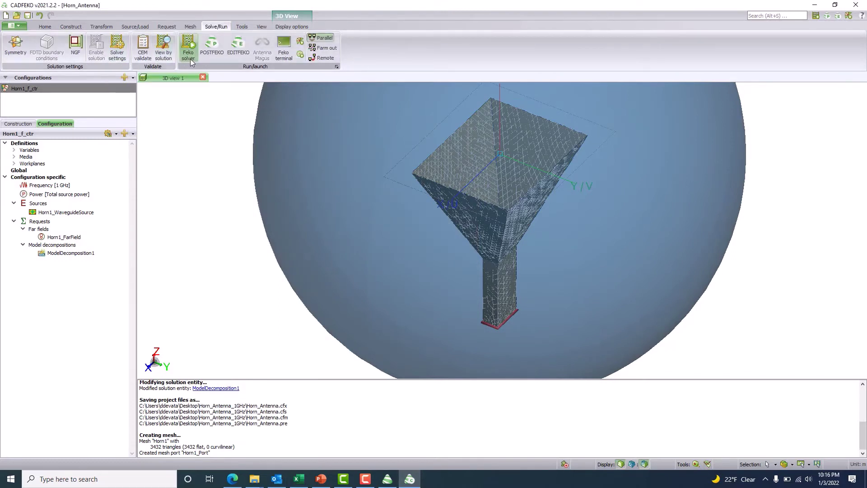
{"action": "left_click", "coordinate": [189, 45]}
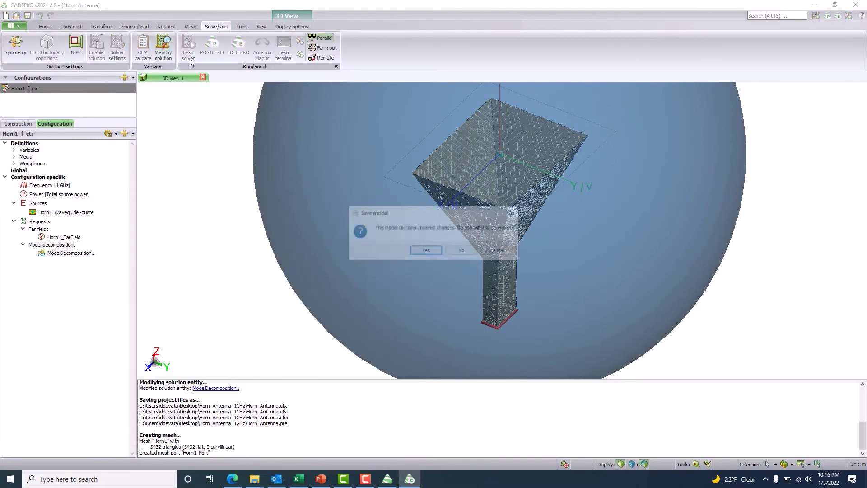
{"action": "left_click", "coordinate": [427, 247]}
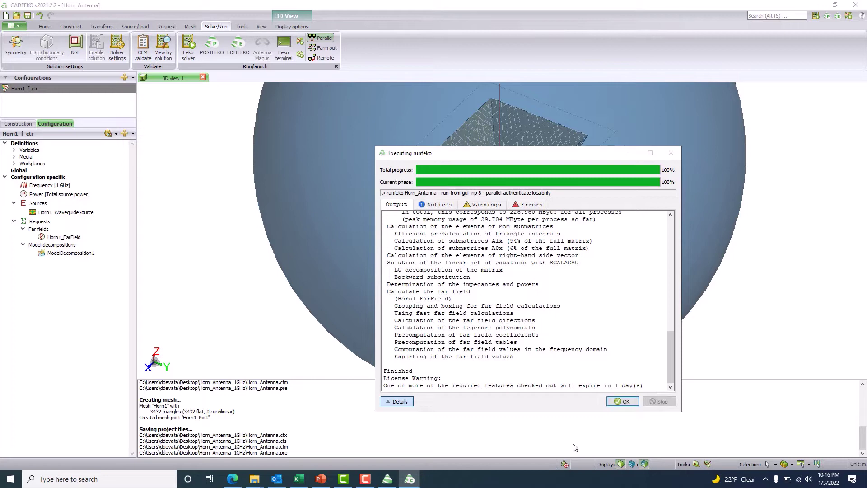
{"action": "left_click", "coordinate": [624, 401]}
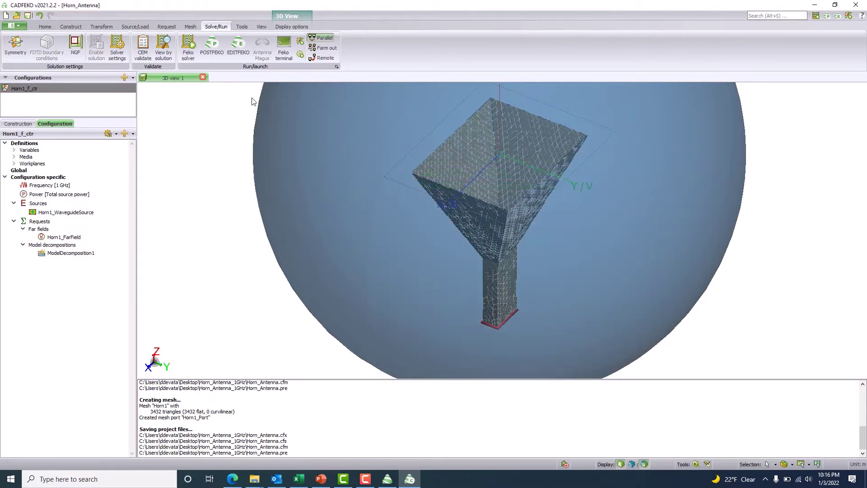
Switch to POSTFEKO, add the Horn1_FarField result to the 3D view and show its gain in dB
{"action": "left_click", "coordinate": [210, 53]}
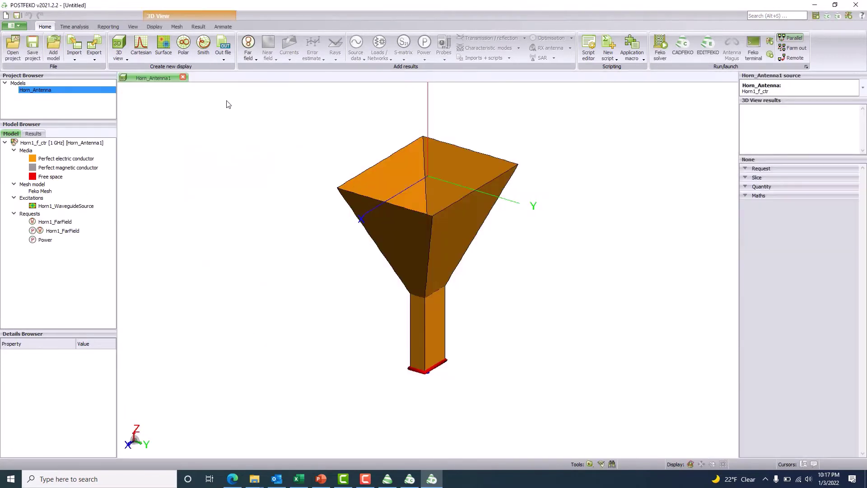
{"action": "left_click", "coordinate": [248, 51]}
{"action": "left_click", "coordinate": [254, 84]}
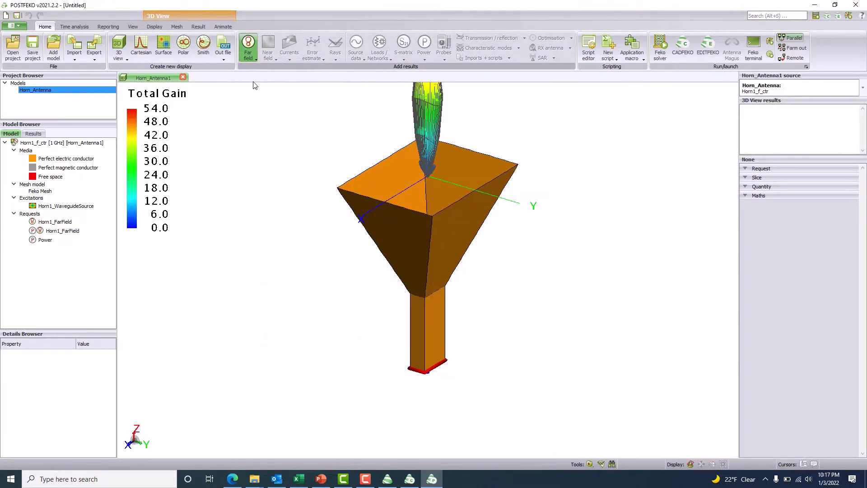
{"action": "left_click_drag", "start_coordinate": [451, 210], "coordinate": [403, 258]}
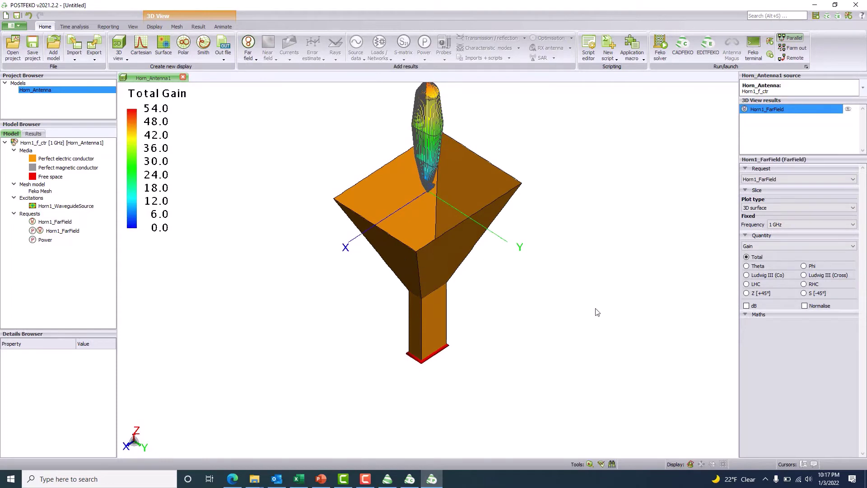
{"action": "left_click", "coordinate": [759, 307]}
{"action": "left_click_drag", "start_coordinate": [549, 308], "coordinate": [642, 283]}
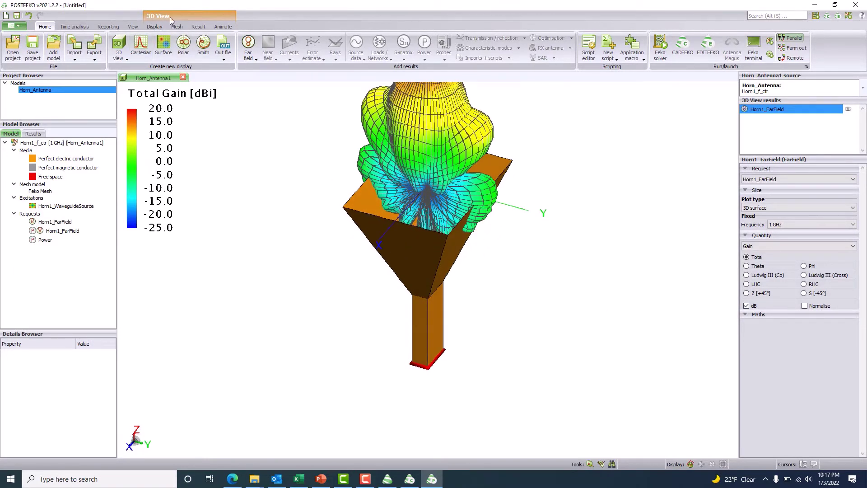
Hide the grid lines on the horn's 3D far-field gain surface
{"action": "left_click", "coordinate": [195, 28]}
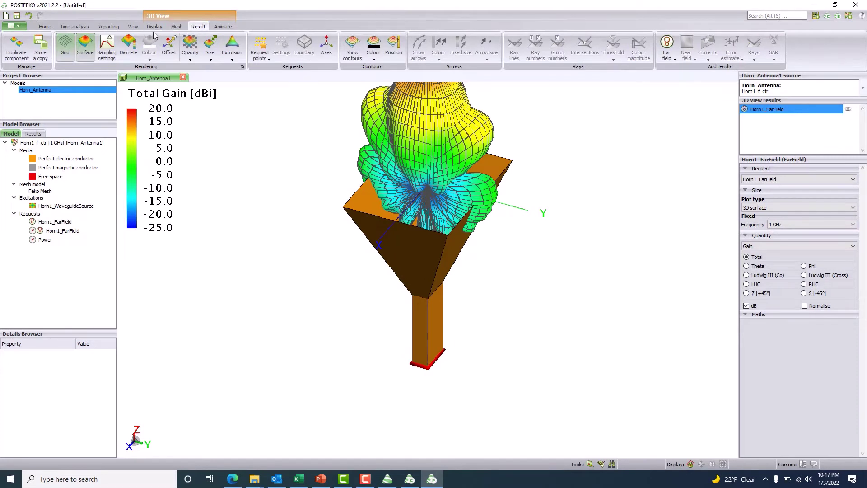
{"action": "left_click", "coordinate": [133, 26]}
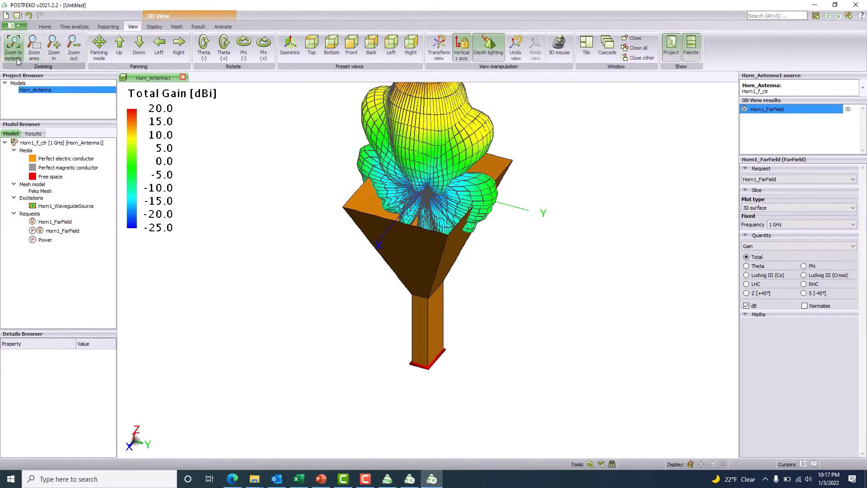
{"action": "left_click", "coordinate": [99, 47]}
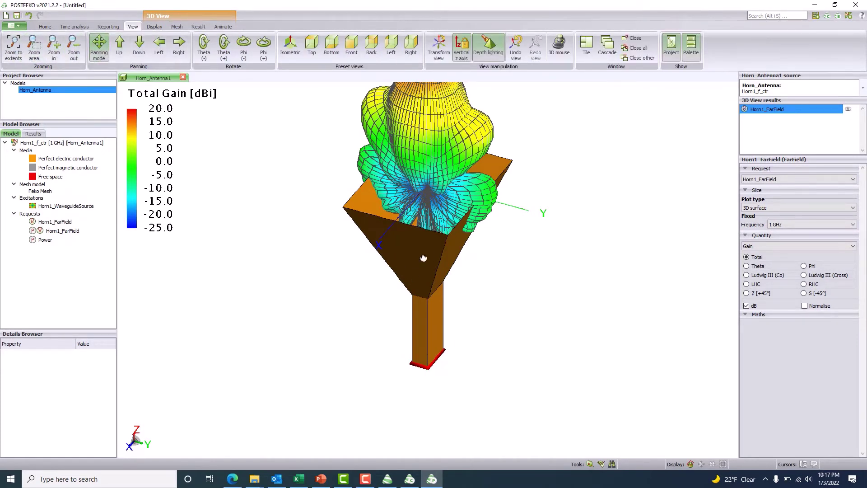
{"action": "left_click_drag", "start_coordinate": [423, 260], "coordinate": [366, 307]}
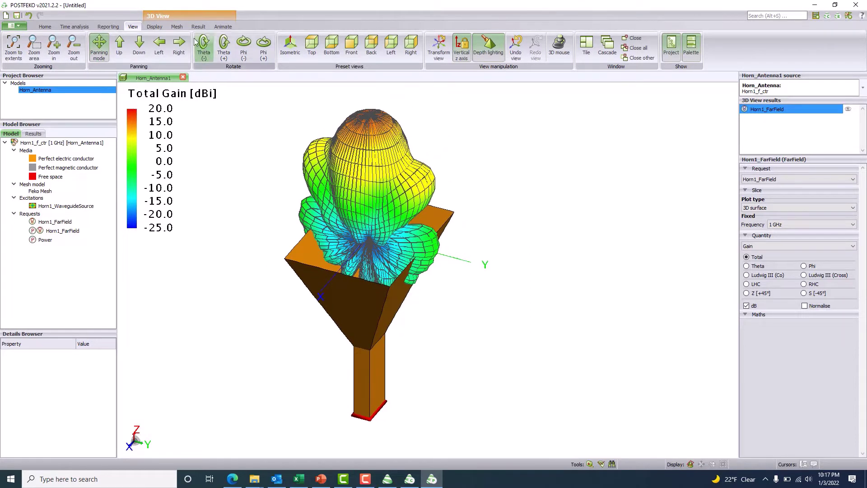
{"action": "left_click", "coordinate": [162, 28]}
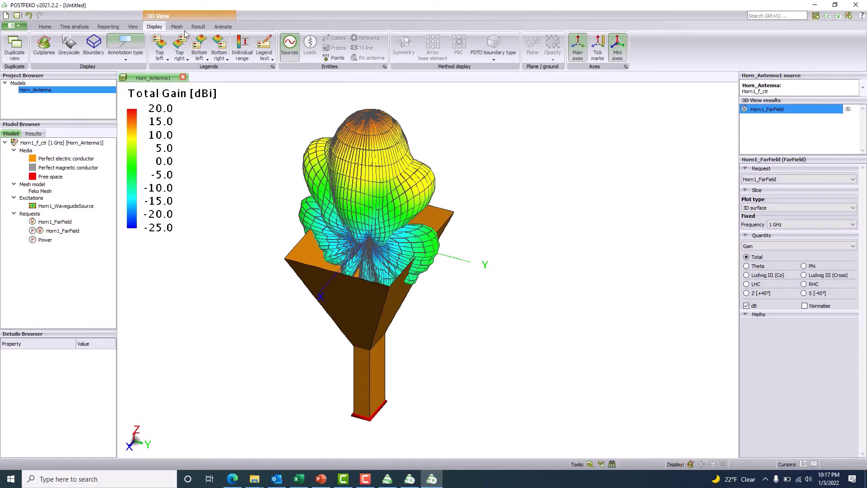
{"action": "left_click", "coordinate": [199, 27]}
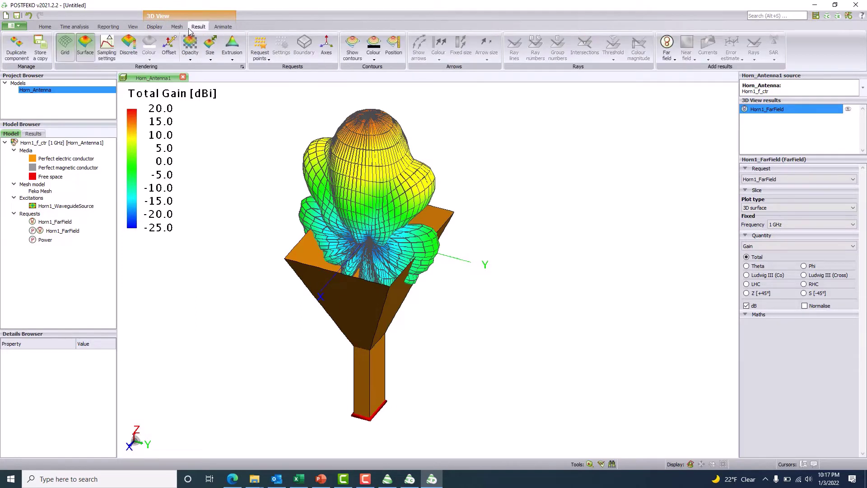
{"action": "left_click", "coordinate": [65, 53]}
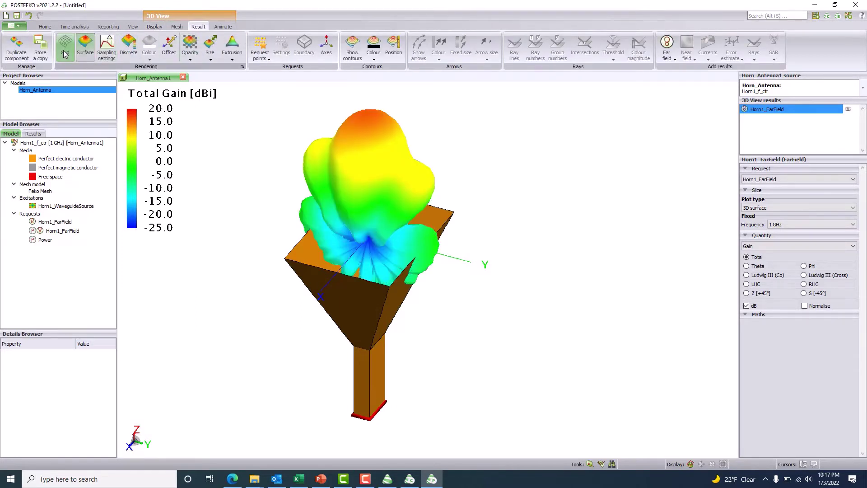
{"action": "middle_click_drag", "start_coordinate": [444, 242], "coordinate": [452, 273]}
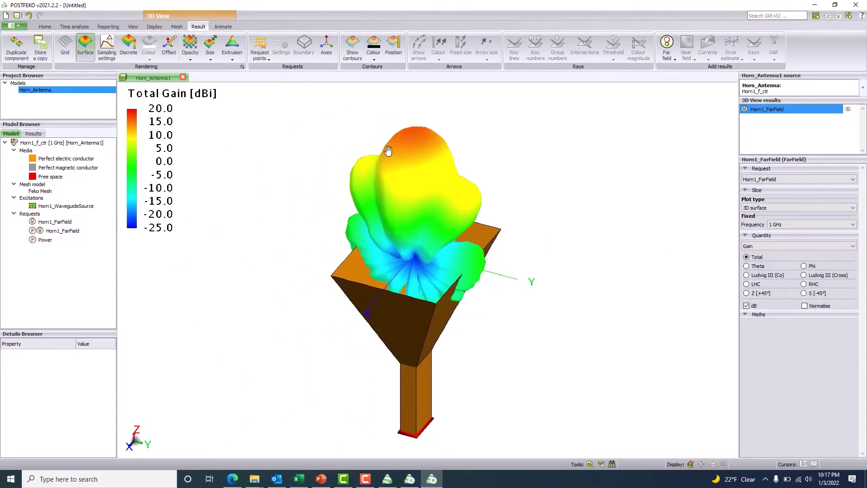
Try 20 % opacity on the far-field gain surface and settle on 80 %
{"action": "left_click", "coordinate": [190, 57]}
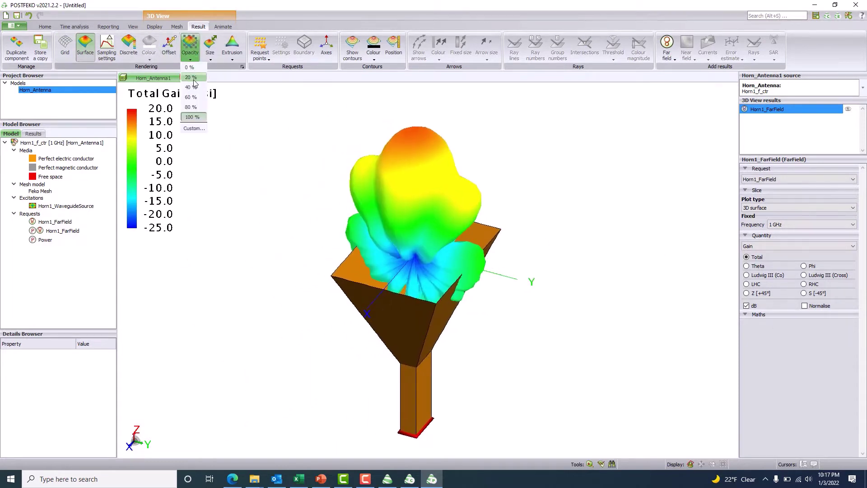
{"action": "left_click", "coordinate": [190, 77]}
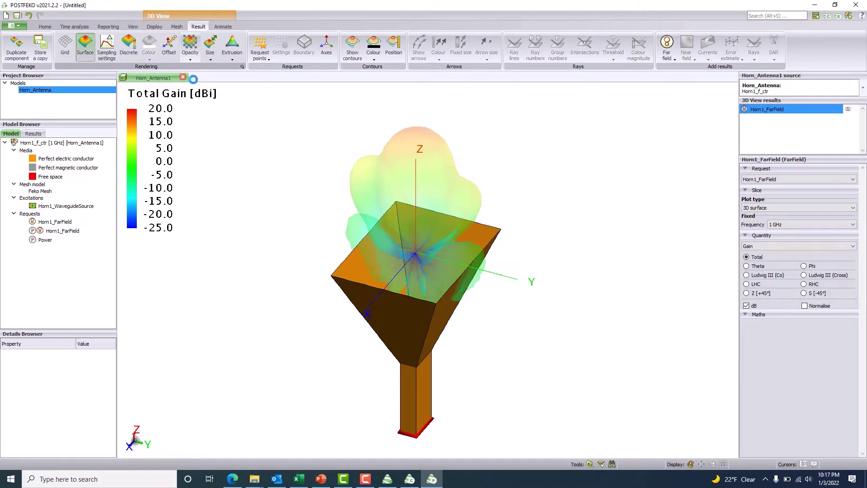
{"action": "left_click", "coordinate": [190, 57]}
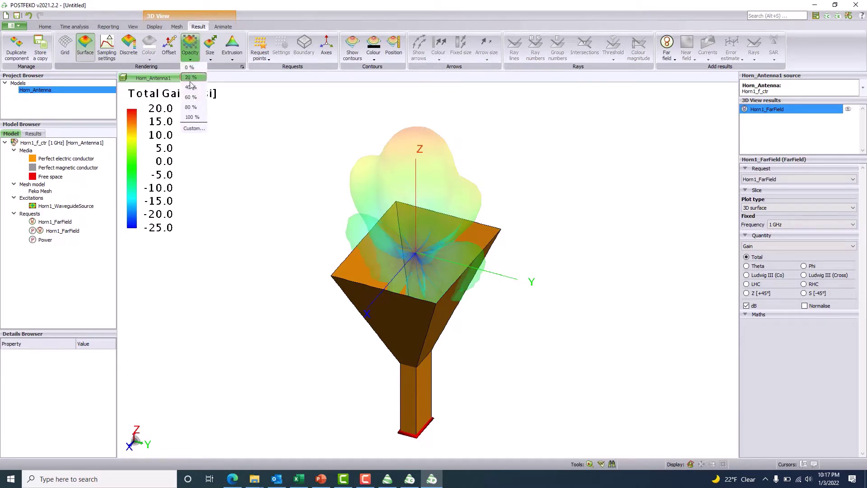
{"action": "left_click", "coordinate": [190, 108]}
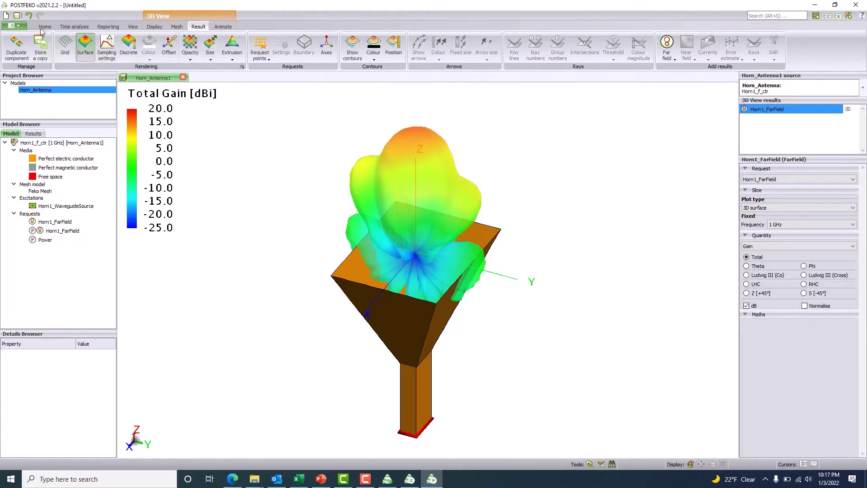
Save the POSTFEKO session as Horn_Antenna.pfs in the Horn_Antenna_1GHz folder
{"action": "left_click", "coordinate": [16, 17]}
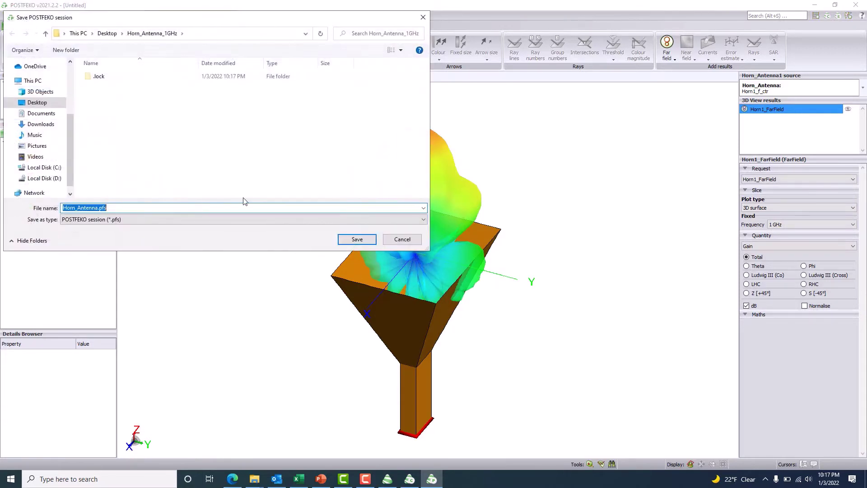
{"action": "left_click", "coordinate": [356, 240]}
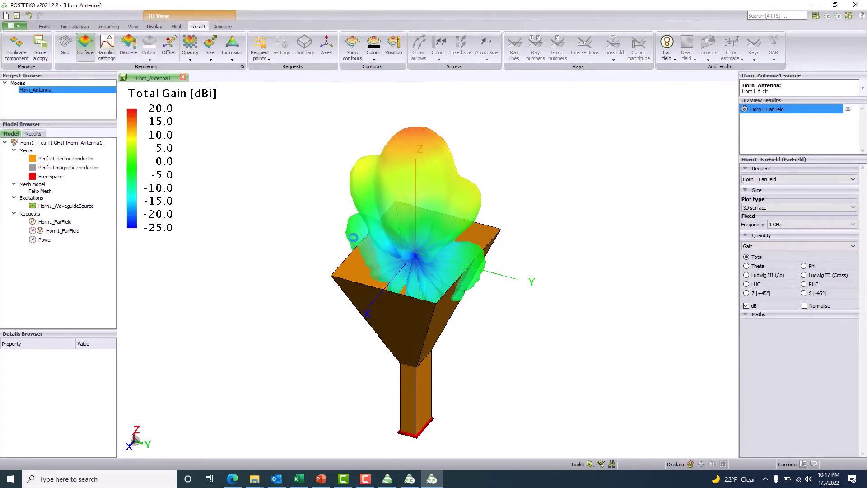
Open the Horn_Antenna_1GHz folder from the desktop and widen its Name column to read the full names of the generated files
{"action": "left_click", "coordinate": [815, 5]}
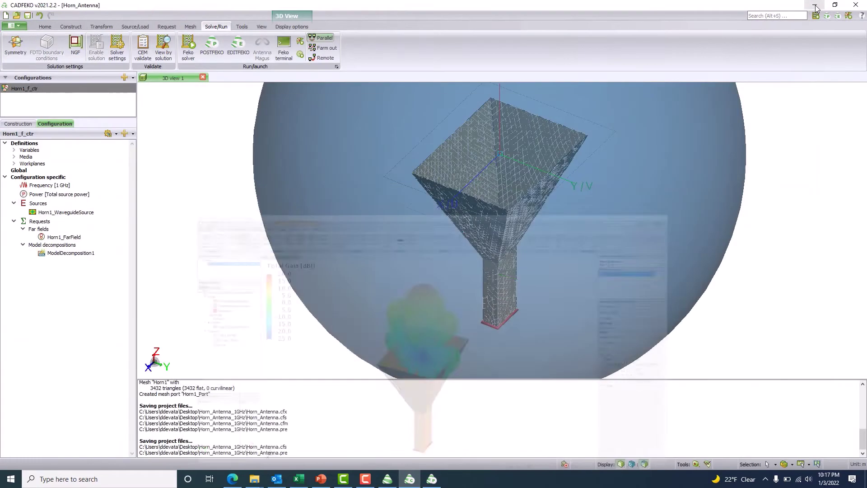
{"action": "left_click", "coordinate": [816, 5]}
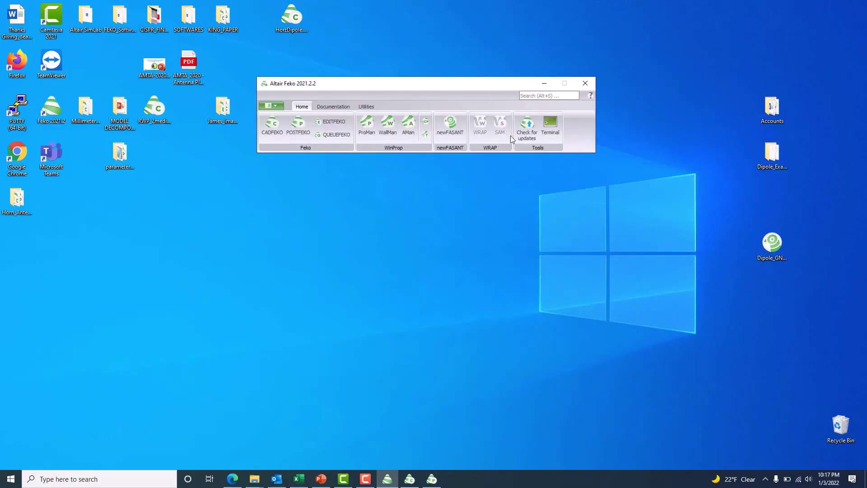
{"action": "double_click", "coordinate": [15, 198]}
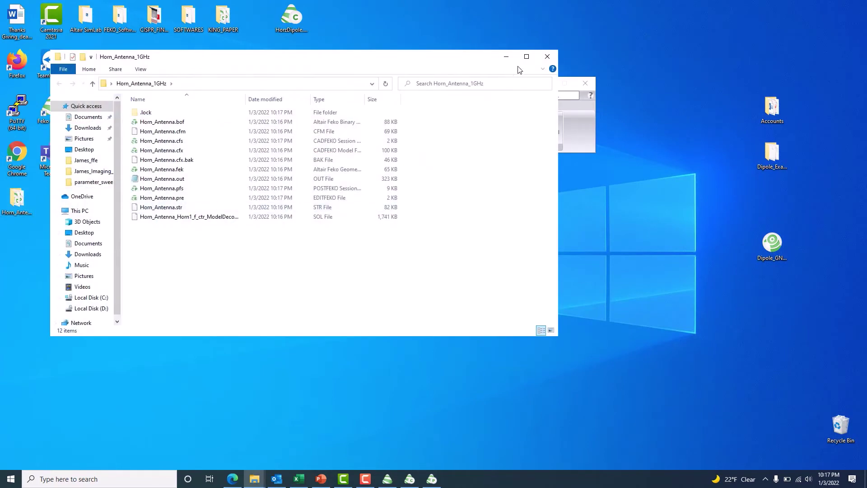
{"action": "left_click", "coordinate": [527, 56]}
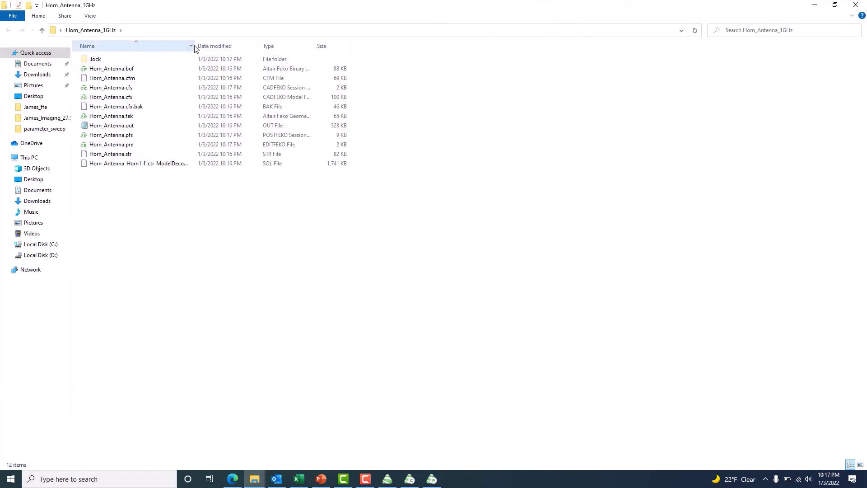
{"action": "left_click_drag", "start_coordinate": [195, 49], "coordinate": [294, 47]}
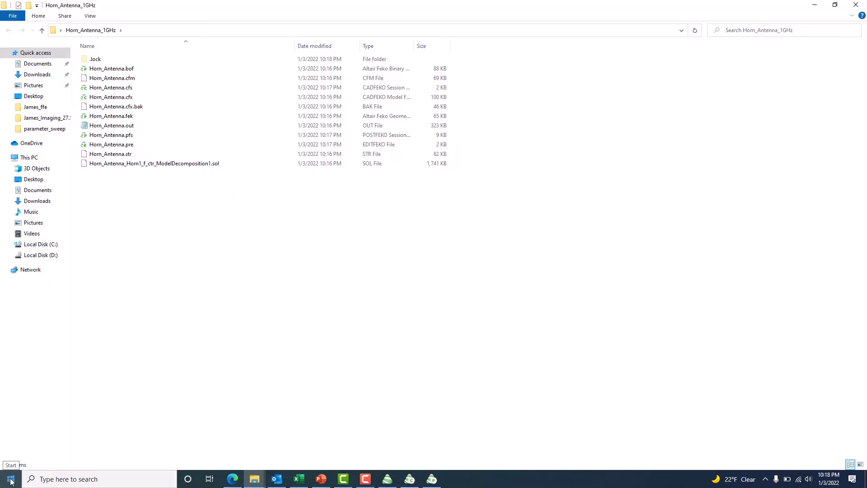
Launch a new CADFEKO session from the Altair Feko launcher and create a new model
{"action": "left_click", "coordinate": [388, 479]}
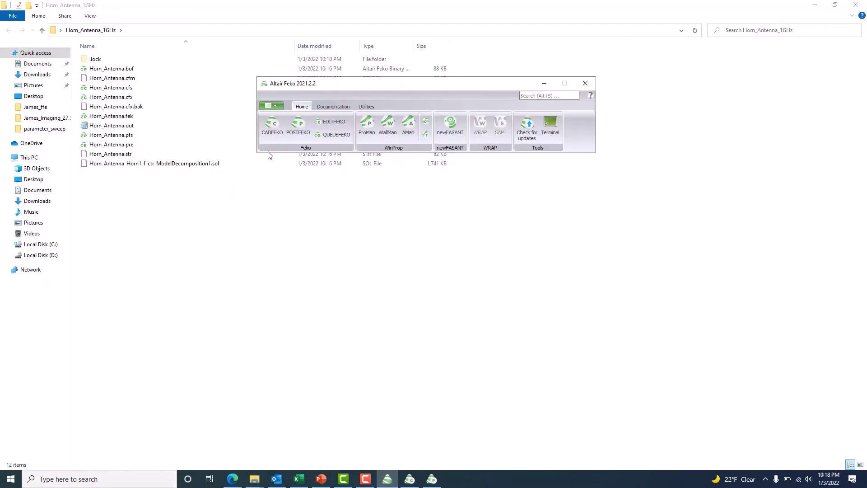
{"action": "left_click", "coordinate": [272, 125]}
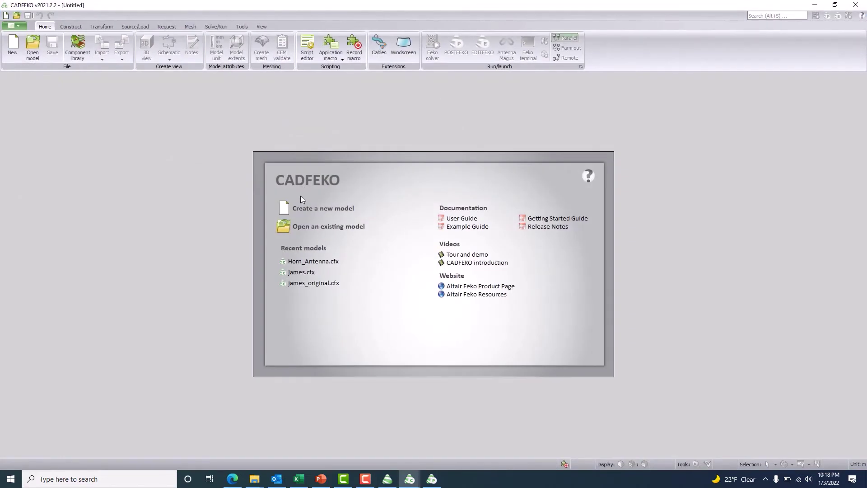
{"action": "left_click", "coordinate": [299, 209]}
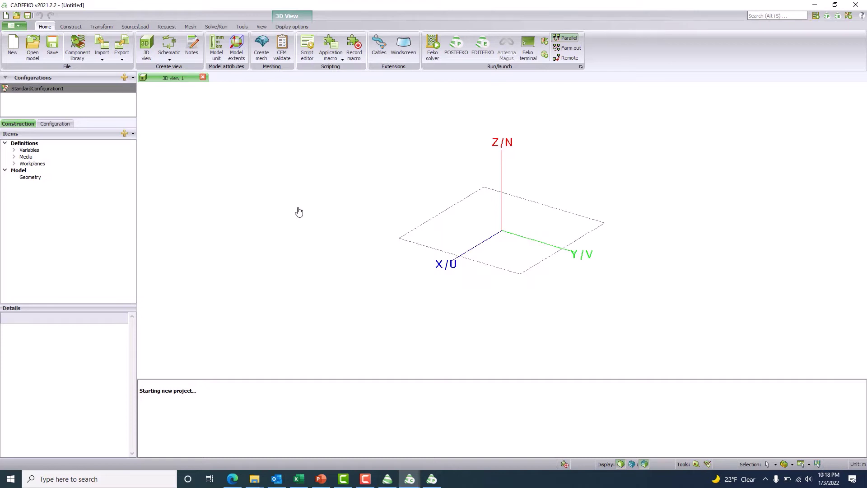
{"action": "left_click", "coordinate": [134, 24]}
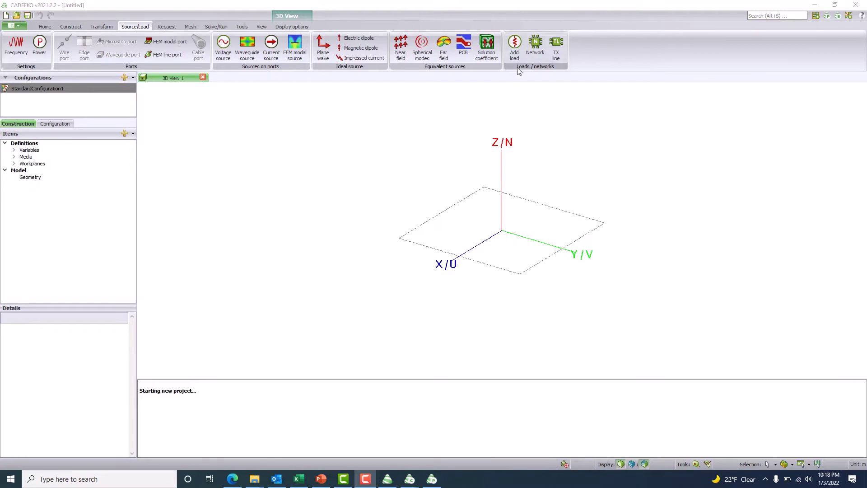
{"action": "left_click", "coordinate": [486, 45]}
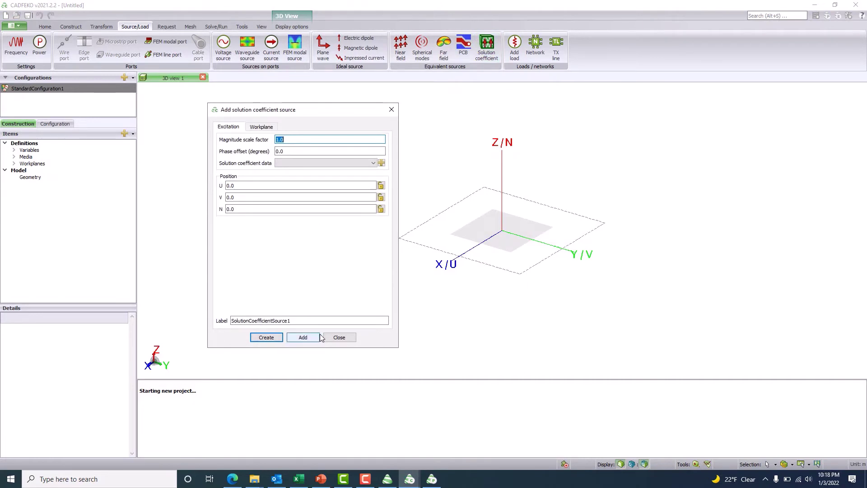
{"action": "left_click", "coordinate": [338, 338]}
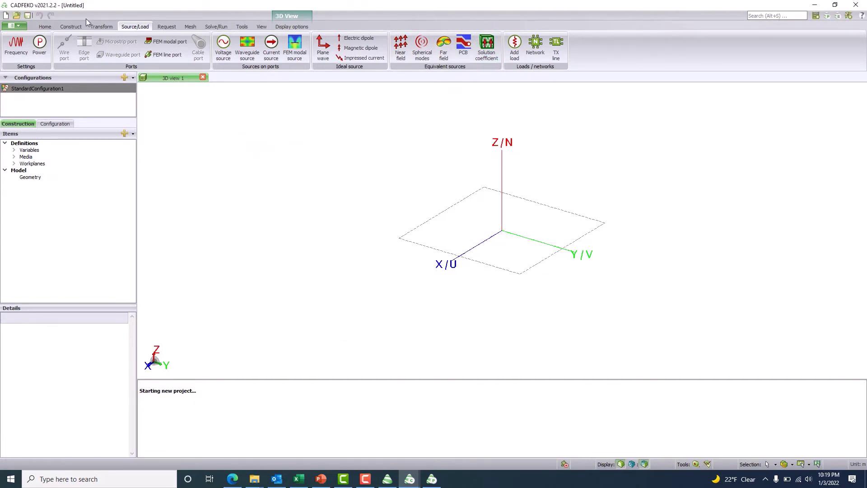
Import solution coefficient data from Horn_Antenna_Horn1_f_ctr_ModelDecomposition1.sol in the Horn_Antenna_1GHz folder and create the field data definition
{"action": "left_click", "coordinate": [70, 27]}
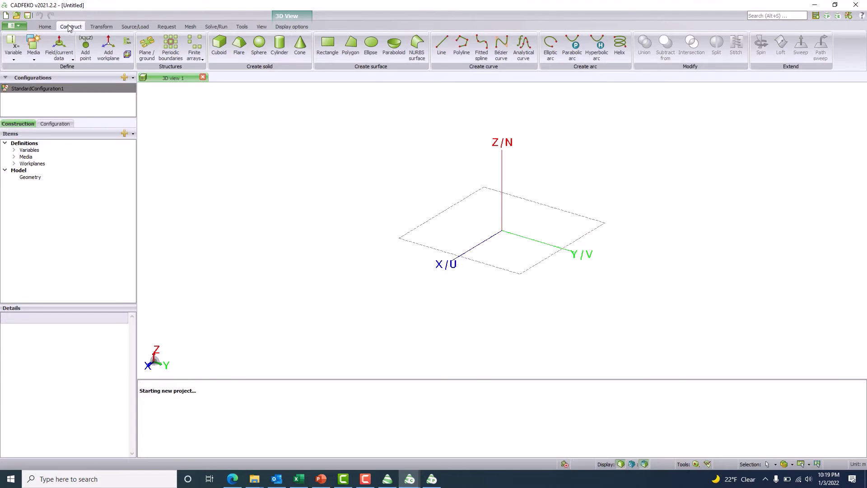
{"action": "left_click", "coordinate": [62, 55]}
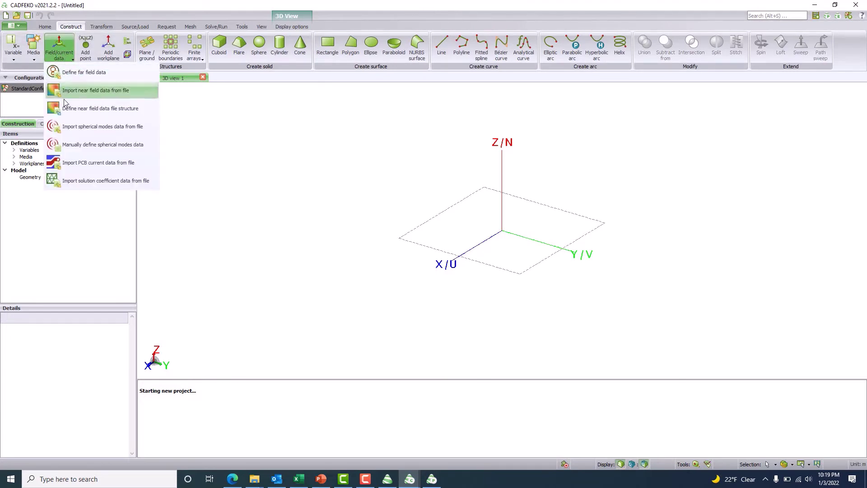
{"action": "left_click", "coordinate": [73, 181]}
{"action": "left_click", "coordinate": [375, 149]}
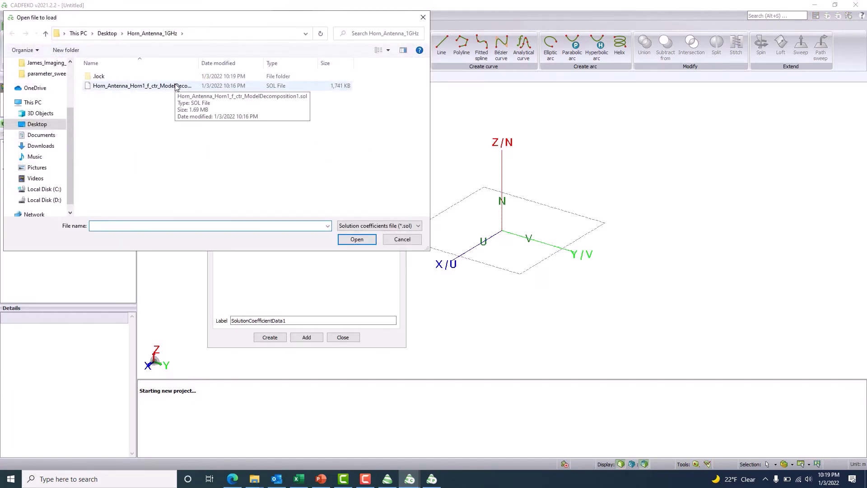
{"action": "left_click", "coordinate": [176, 86]}
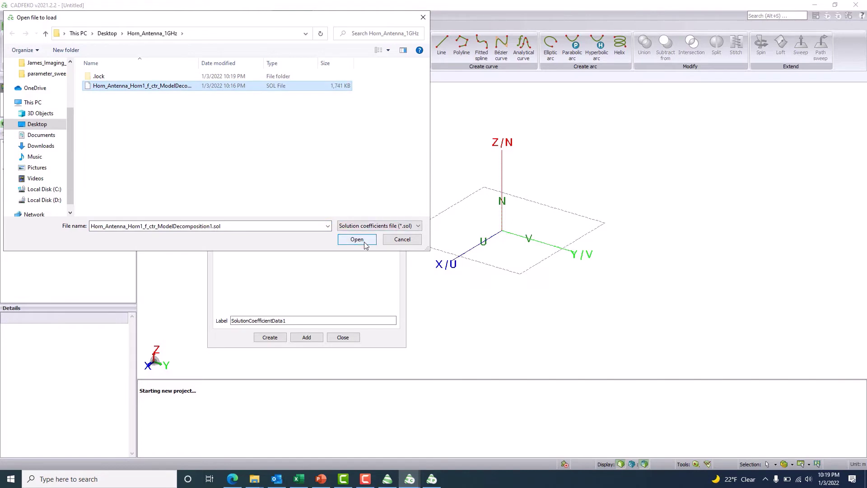
{"action": "left_click", "coordinate": [350, 243]}
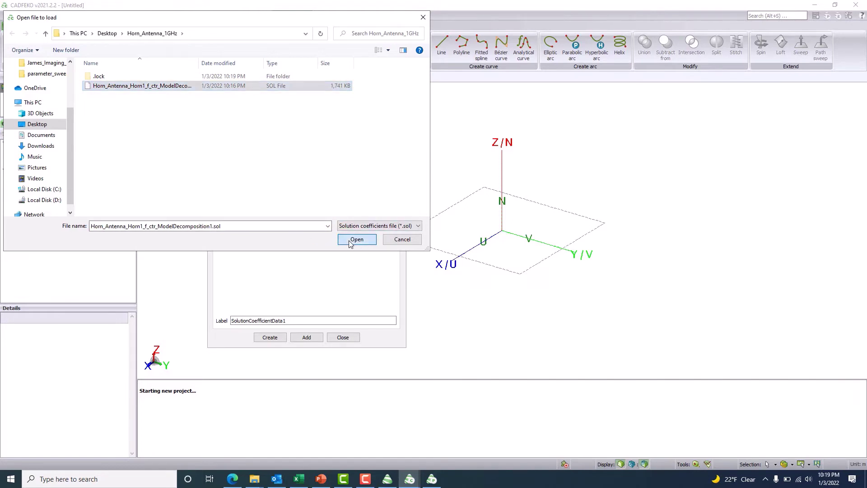
{"action": "left_click", "coordinate": [271, 339]}
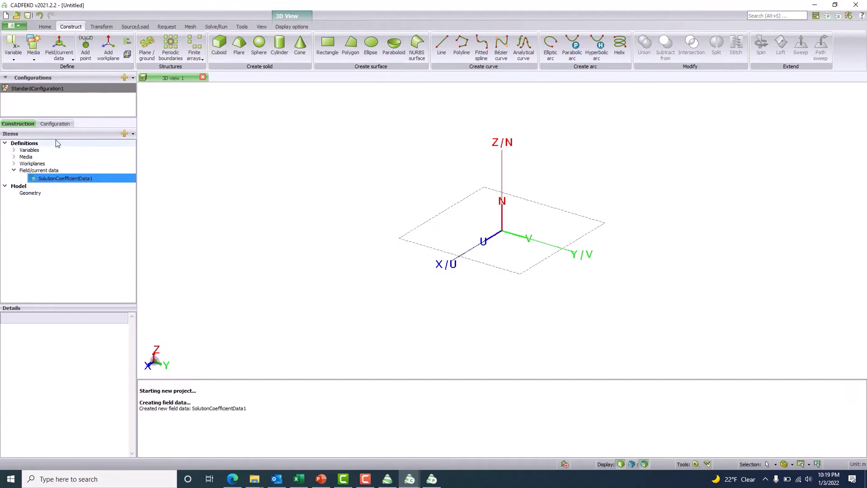
Set the model's solution frequency to a single frequency of 1e9 Hz
{"action": "left_click", "coordinate": [58, 124]}
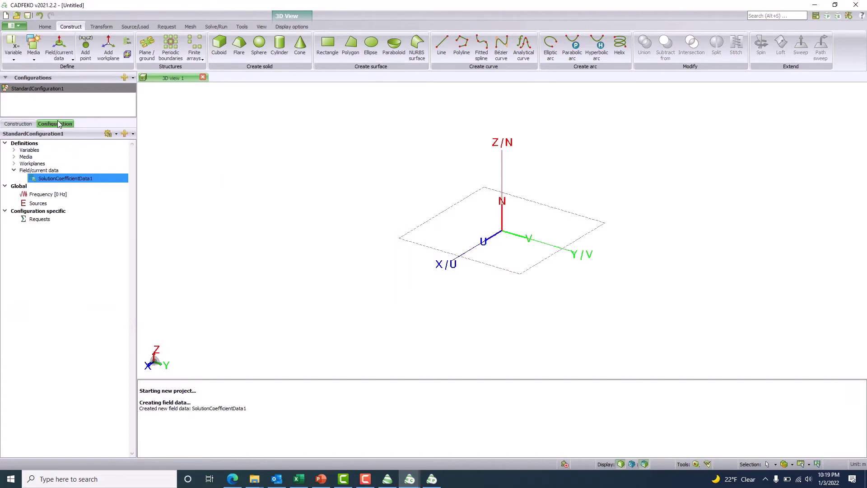
{"action": "double_click", "coordinate": [57, 195]}
{"action": "left_click", "coordinate": [265, 152]}
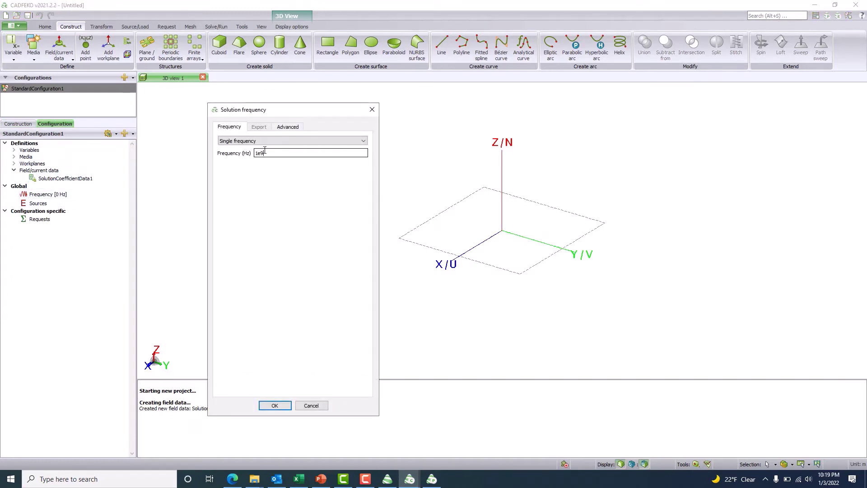
{"action": "type", "text": "1e9"}
{"action": "left_click", "coordinate": [274, 405]}
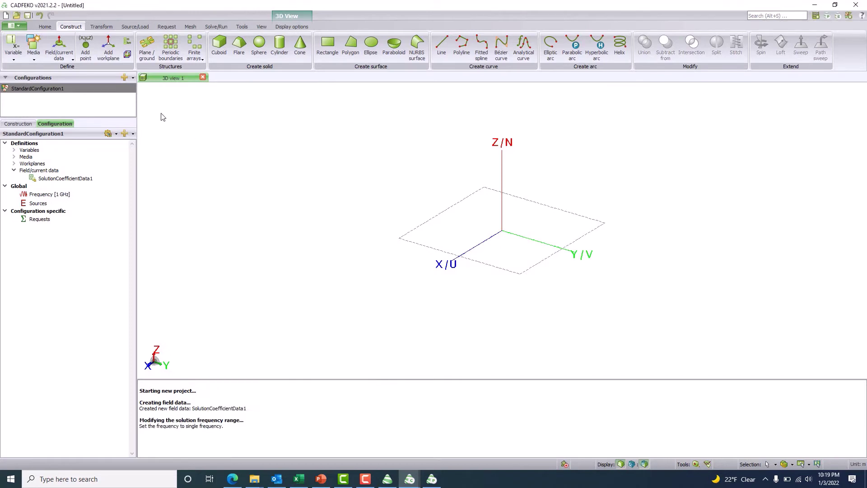
Create a solution coefficient source at the origin from SolutionCoefficientData1, with magnitude scale factor 1.0 and phase offset 0.0
{"action": "left_click", "coordinate": [131, 27]}
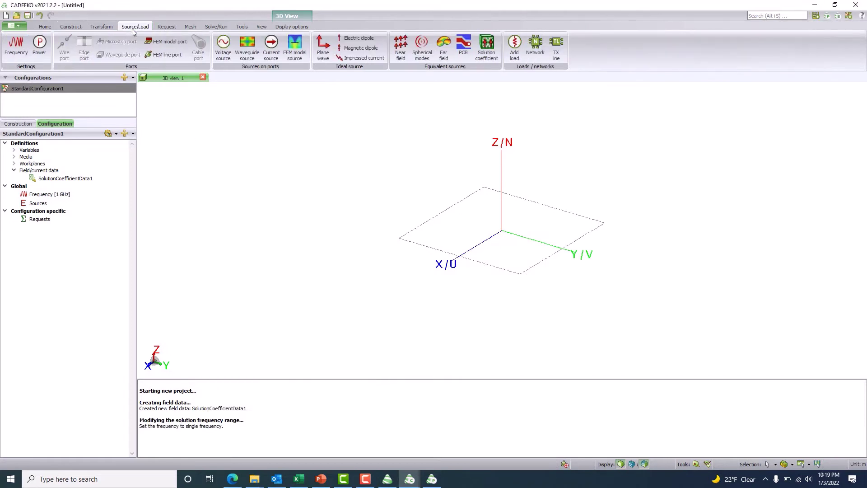
{"action": "left_click", "coordinate": [493, 42]}
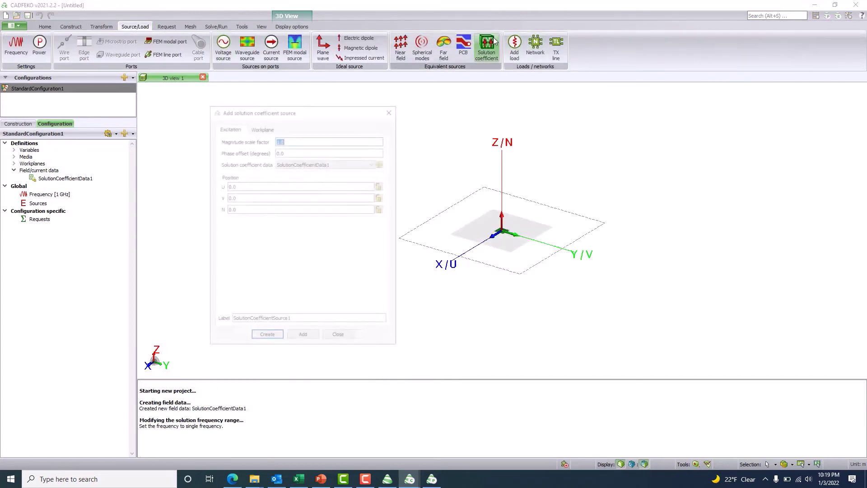
{"action": "left_click", "coordinate": [267, 338]}
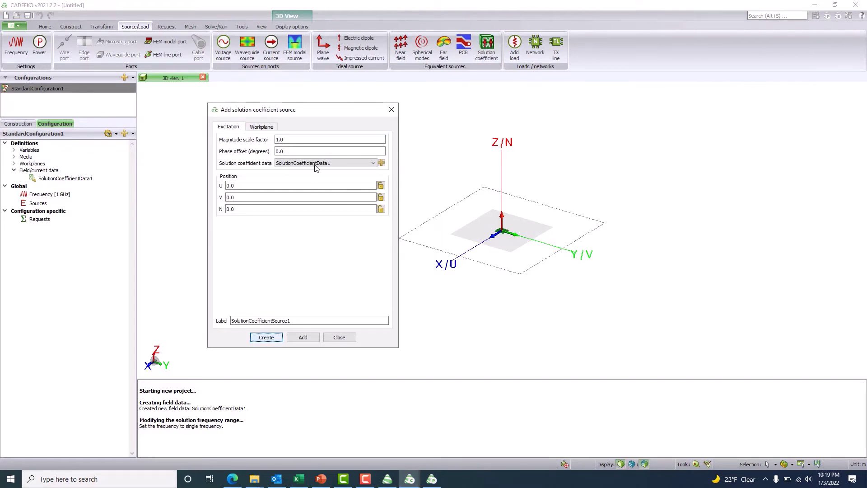
{"action": "left_click", "coordinate": [267, 338]}
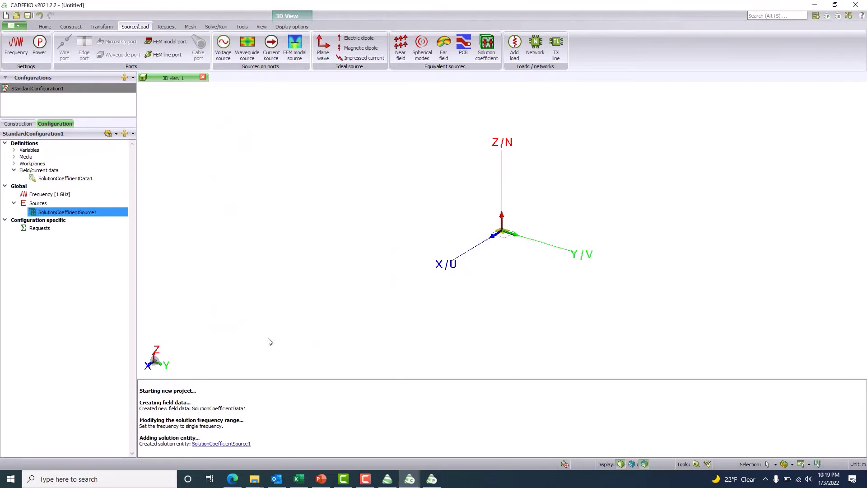
Request far fields as a full 3D pattern with 5° increments in theta and phi
{"action": "left_click", "coordinate": [167, 28]}
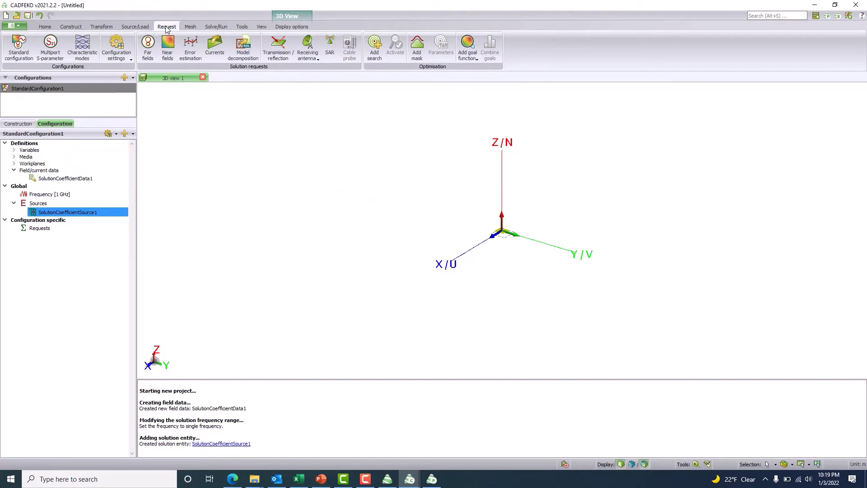
{"action": "left_click", "coordinate": [147, 49]}
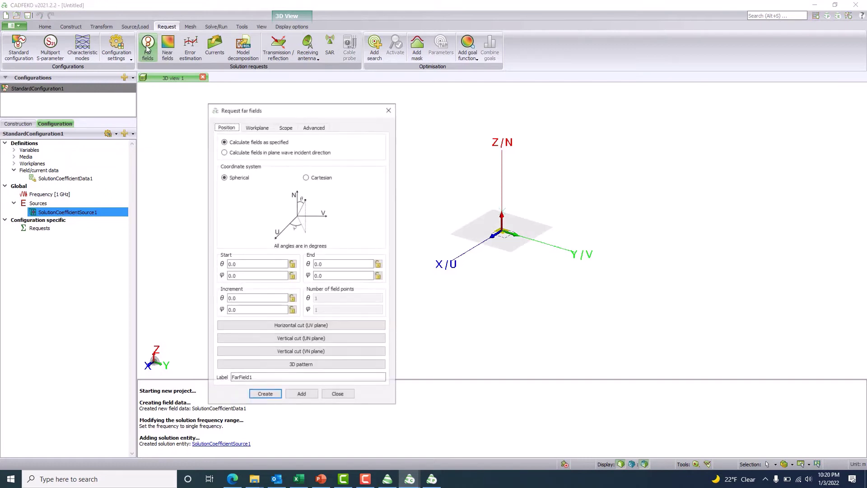
{"action": "left_click", "coordinate": [273, 366]}
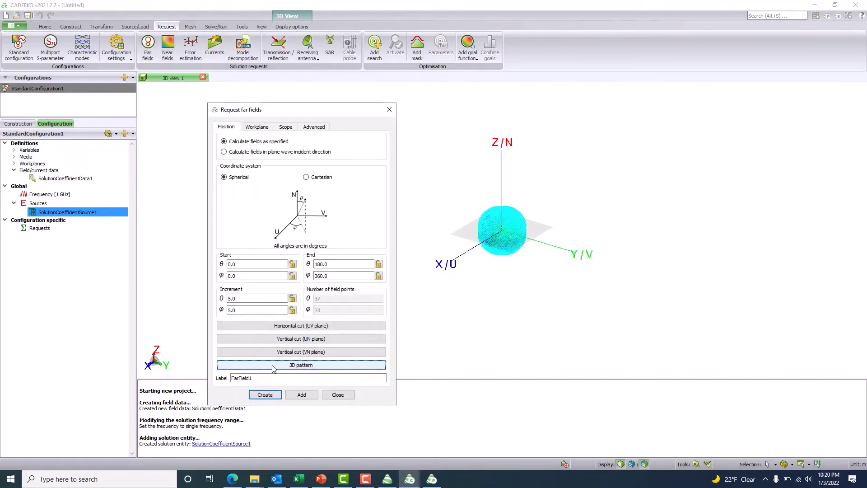
{"action": "left_click", "coordinate": [266, 395]}
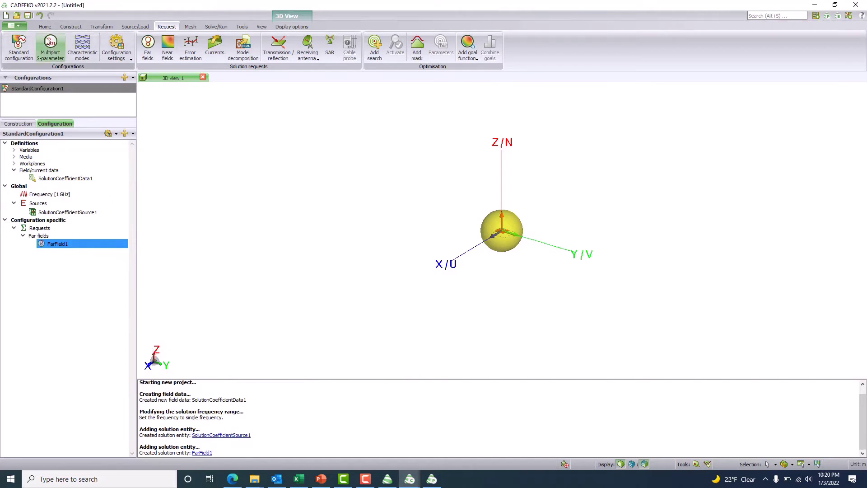
Save the model as Horn_Antenna_Model_Decomposition in the Horn_Antenna_1GHz folder
{"action": "left_click", "coordinate": [20, 28]}
{"action": "left_click", "coordinate": [32, 92]}
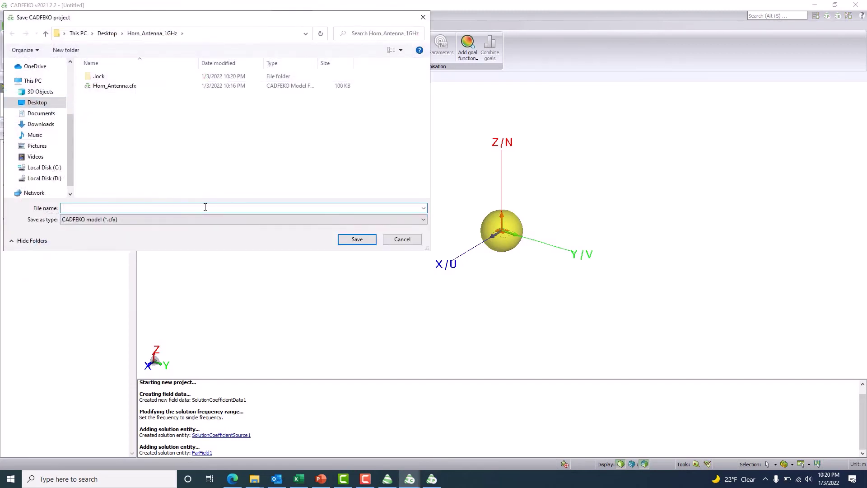
{"action": "type", "text": "Horn_Antenna"}
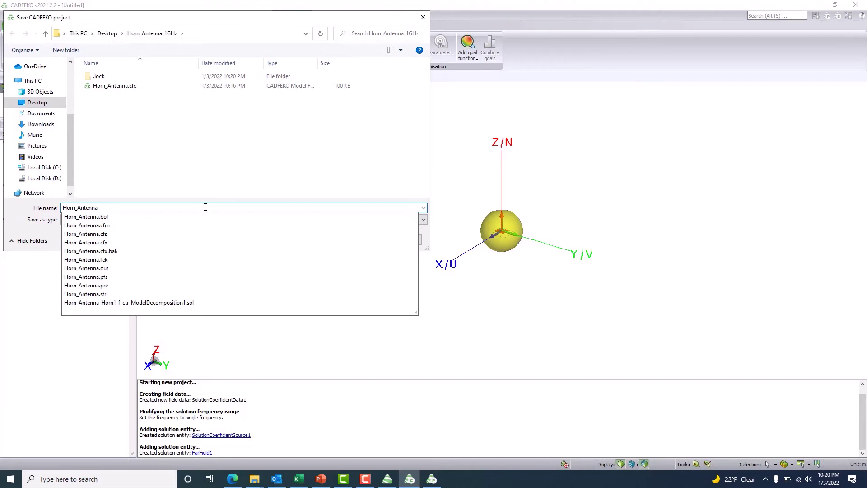
{"action": "type", "text": "_"}
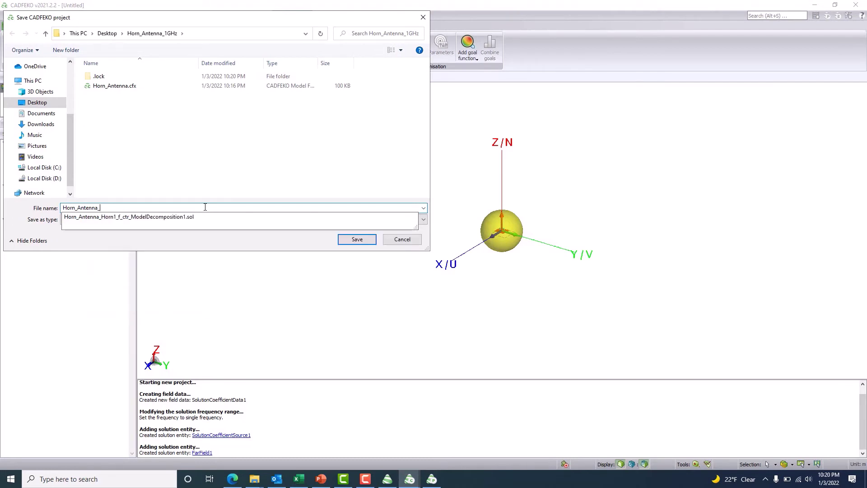
{"action": "type", "text": "Model_"}
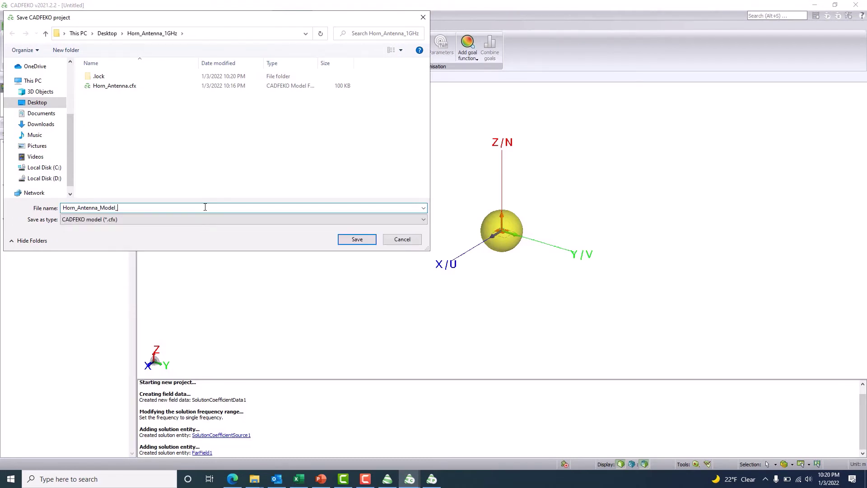
{"action": "type", "text": "Decomposition"}
{"action": "key", "text": "Return"}
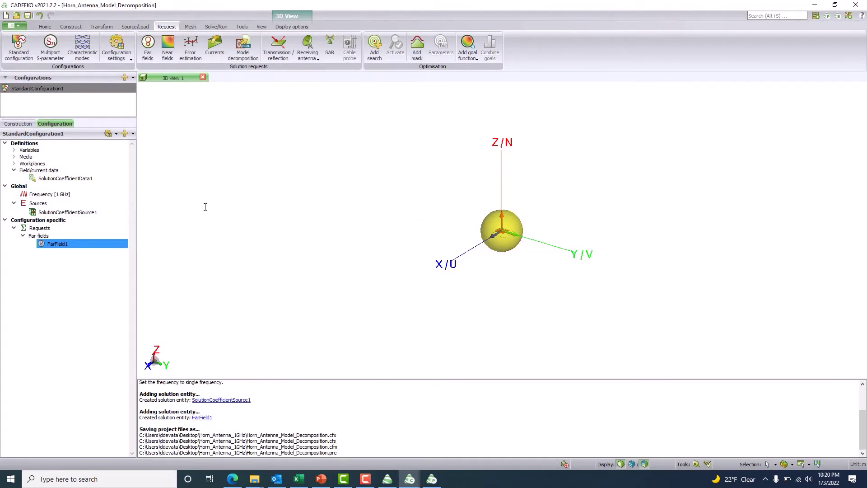
{"action": "left_click", "coordinate": [28, 16]}
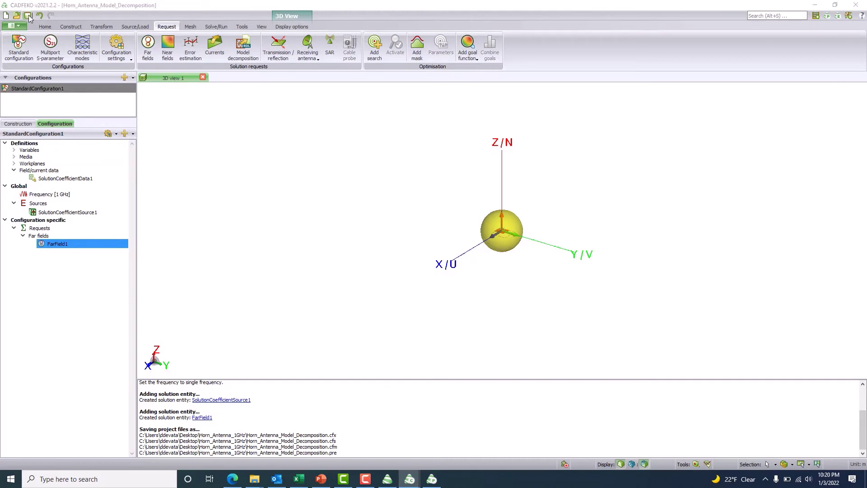
Run the Feko solver on the decomposition model and dismiss the run report once it finishes
{"action": "left_click", "coordinate": [191, 26]}
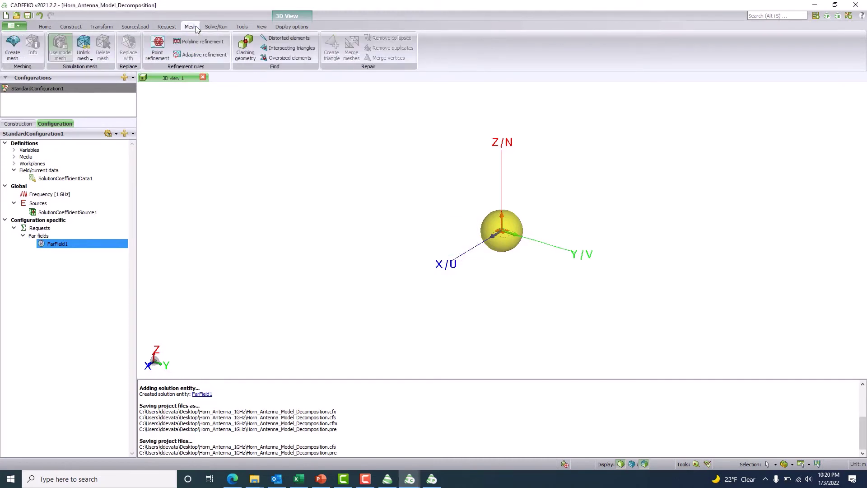
{"action": "left_click", "coordinate": [212, 27]}
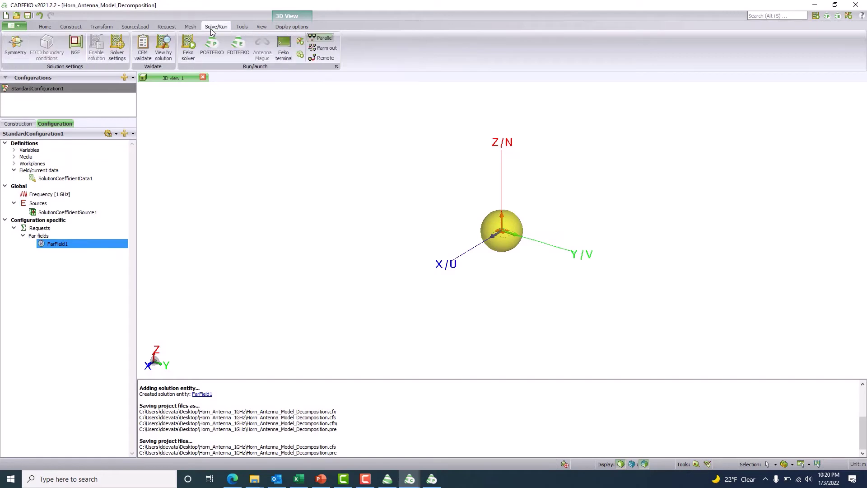
{"action": "left_click", "coordinate": [186, 53]}
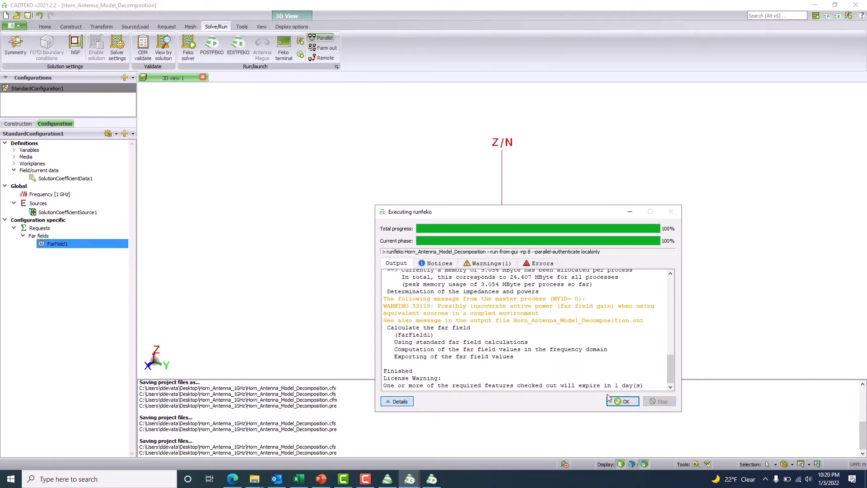
{"action": "left_click", "coordinate": [610, 400]}
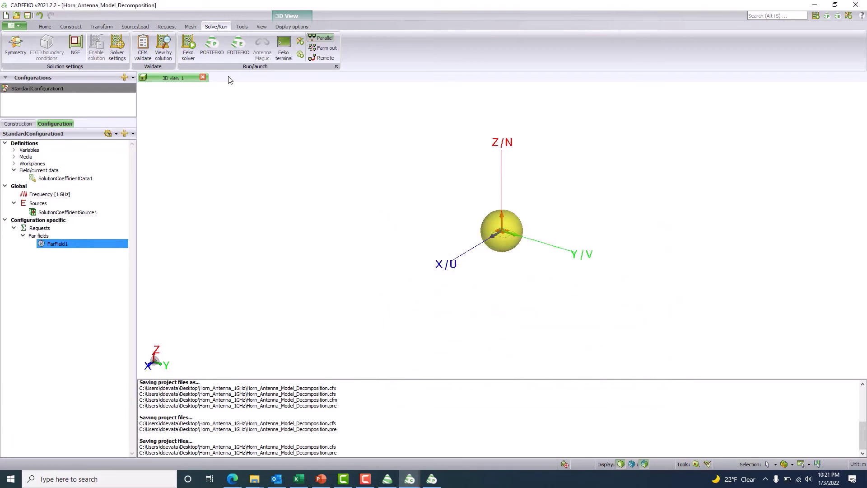
Launch POSTFEKO for the decomposition model and add Horn_Antenna.fek from the Horn_Antenna_1GHz folder to the same session
{"action": "left_click", "coordinate": [215, 57]}
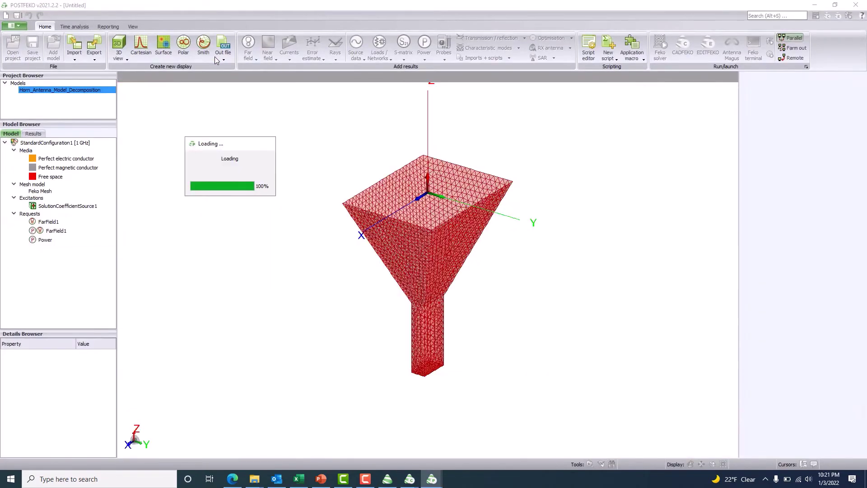
{"action": "left_click", "coordinate": [433, 276]}
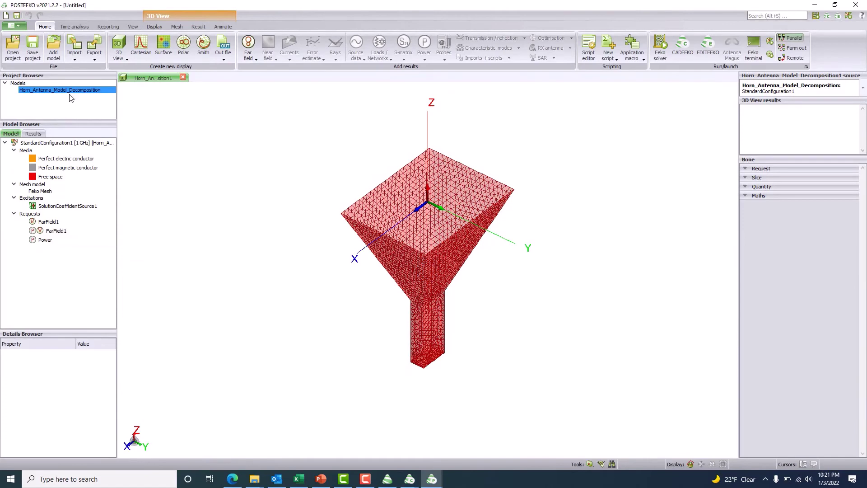
{"action": "left_click", "coordinate": [52, 53]}
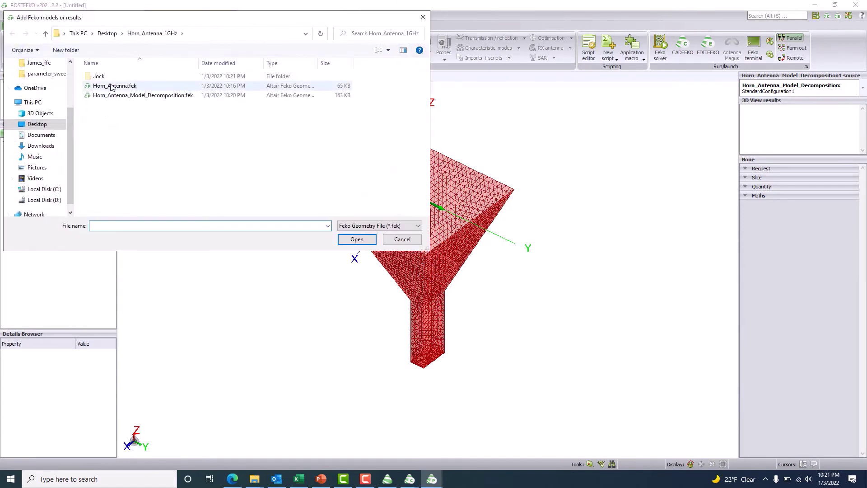
{"action": "left_click", "coordinate": [113, 87]}
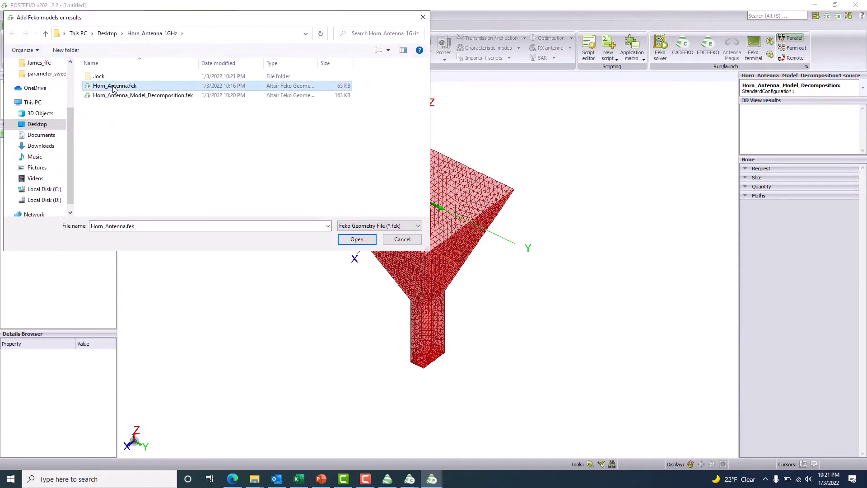
{"action": "left_click", "coordinate": [365, 242]}
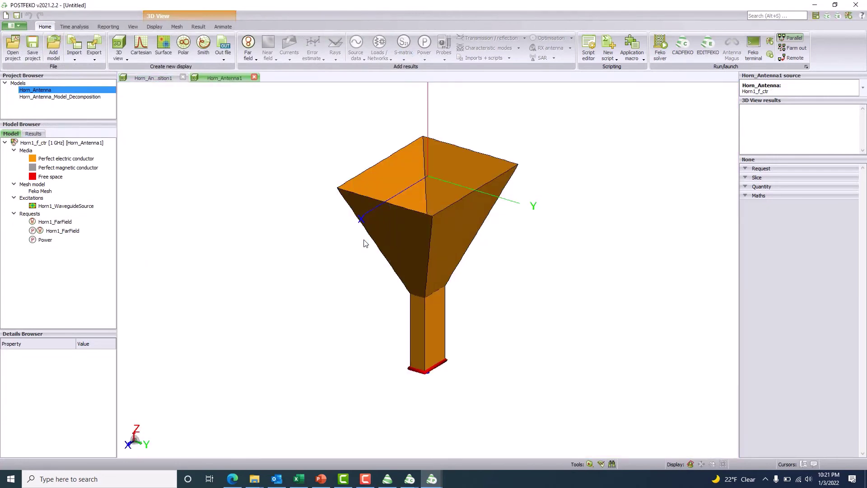
Reorder the 3D views so that the Horn_Antenna_Model_Decomposition view comes after the Horn_Antenna view
{"action": "left_click_drag", "start_coordinate": [312, 318], "coordinate": [325, 281]}
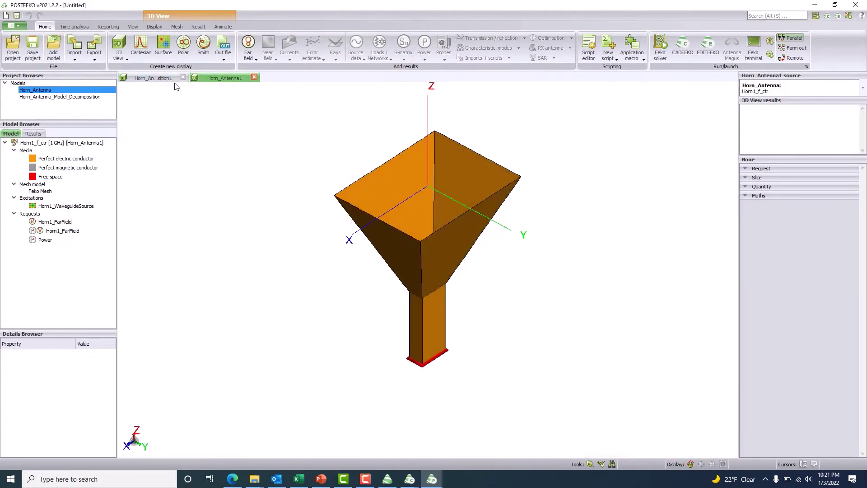
{"action": "left_click", "coordinate": [154, 77]}
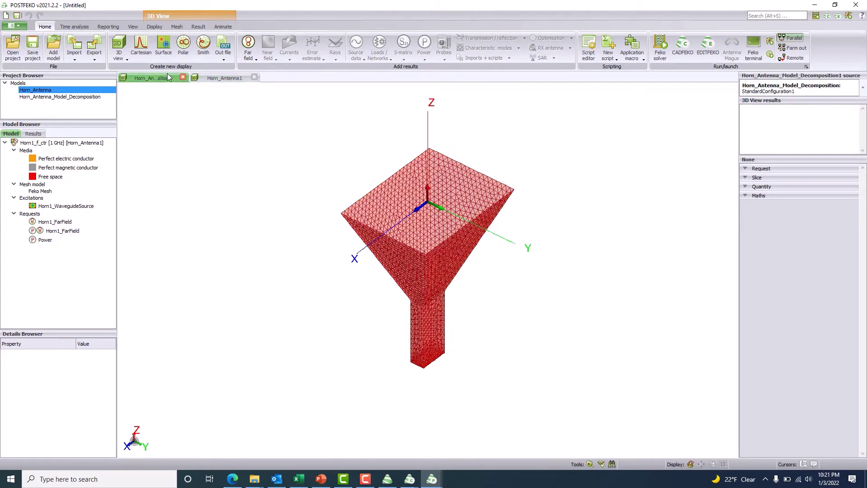
{"action": "left_click_drag", "start_coordinate": [166, 78], "coordinate": [271, 96]}
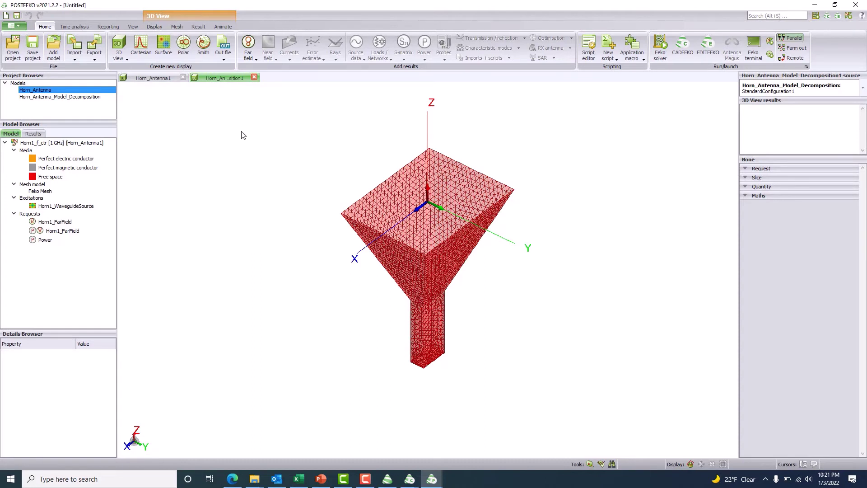
Add the FarField1 result of the decomposition model to its 3D view and display the total gain in dB
{"action": "left_click", "coordinate": [248, 47]}
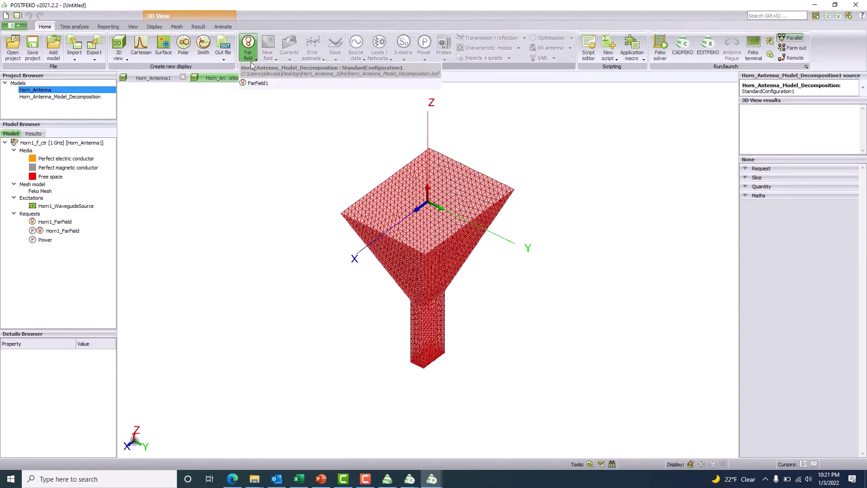
{"action": "left_click", "coordinate": [254, 85]}
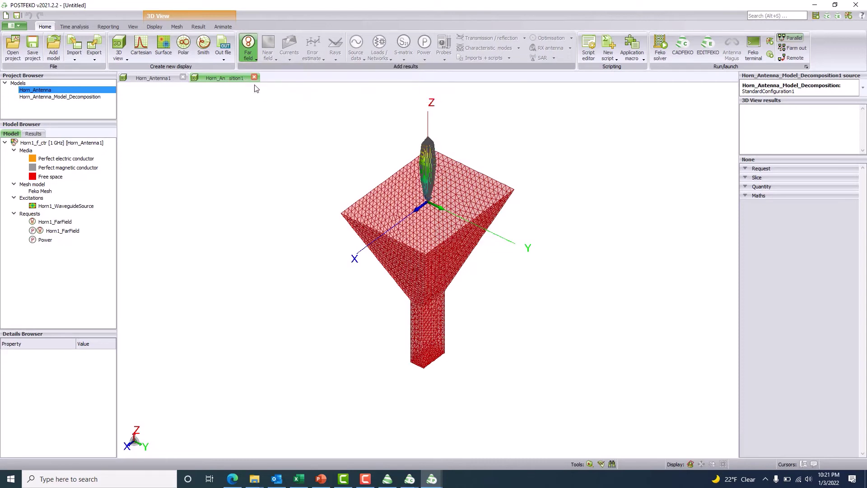
{"action": "left_click", "coordinate": [746, 306]}
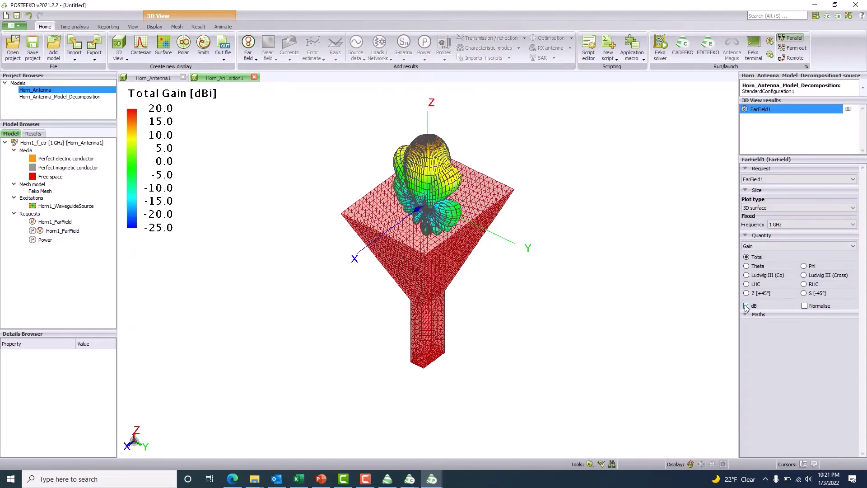
{"action": "left_click_drag", "start_coordinate": [543, 221], "coordinate": [527, 250]}
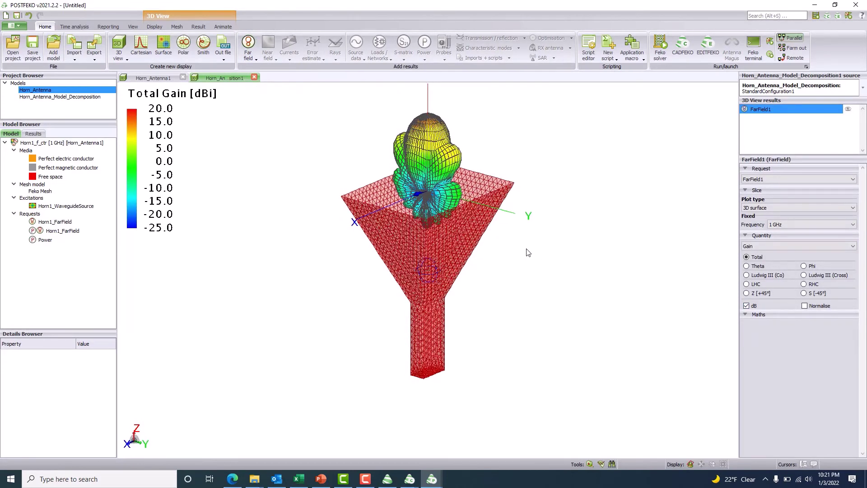
Hide the grid lines on the decomposition model's 3D far-field pattern and set its opacity to 60 %
{"action": "left_click", "coordinate": [199, 26]}
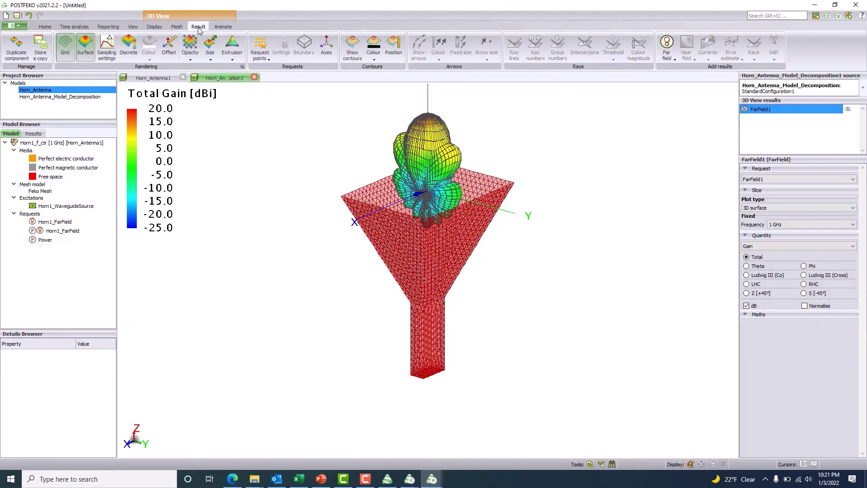
{"action": "left_click", "coordinate": [66, 47]}
{"action": "left_click", "coordinate": [190, 58]}
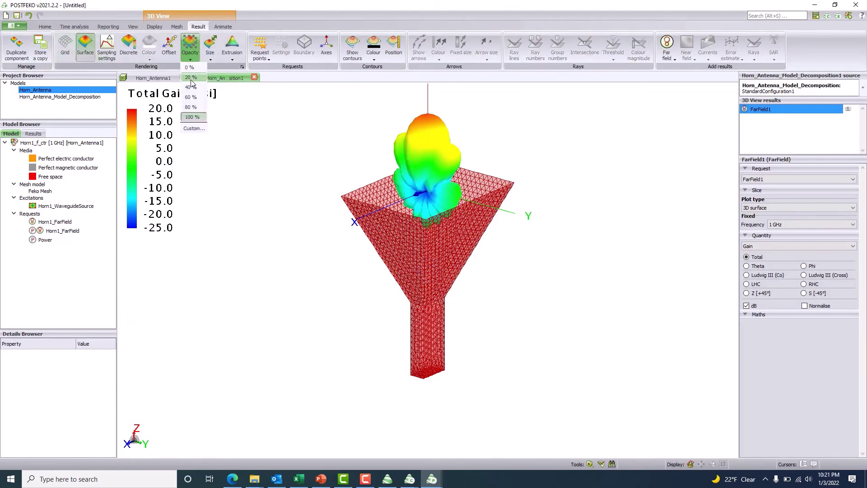
{"action": "left_click", "coordinate": [193, 83]}
{"action": "left_click_drag", "start_coordinate": [361, 260], "coordinate": [337, 265]}
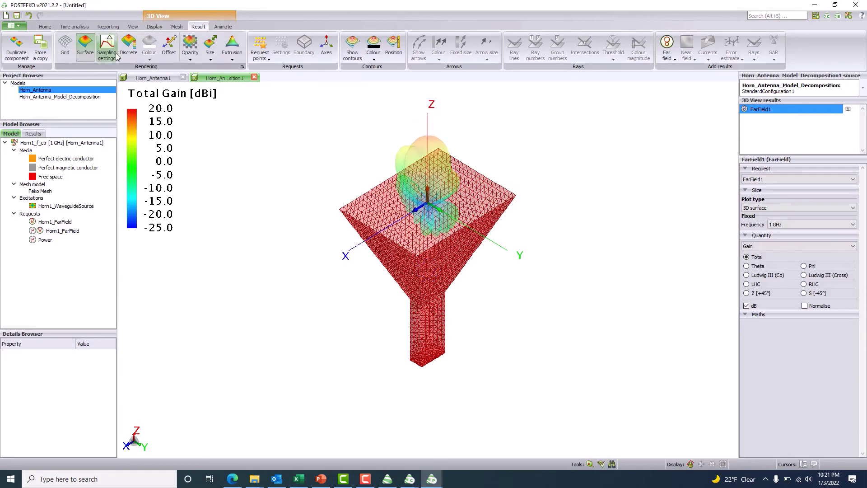
{"action": "left_click", "coordinate": [190, 59]}
{"action": "left_click", "coordinate": [193, 96]}
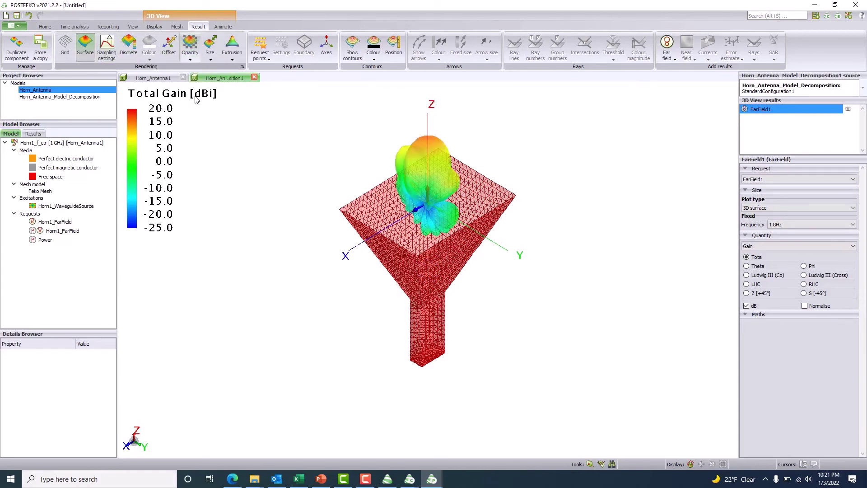
{"action": "left_click_drag", "start_coordinate": [375, 261], "coordinate": [429, 253]}
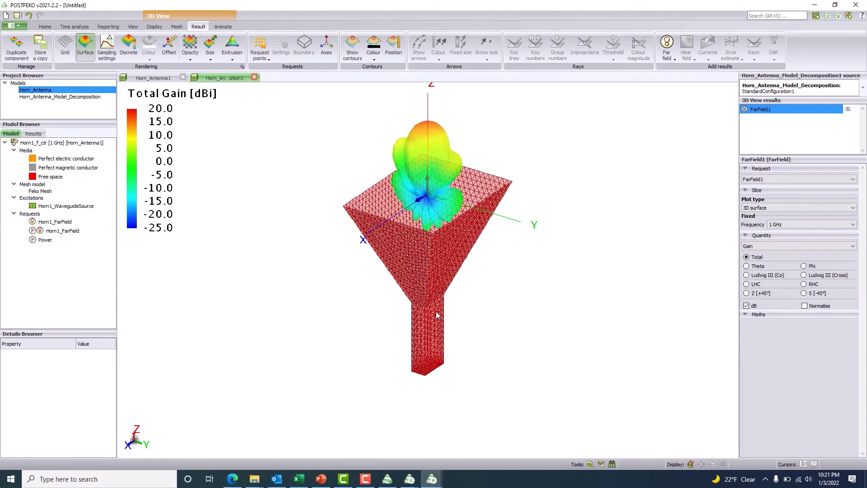
Create a Cartesian graph with Horn1_FarField of Horn_Antenna in dB and add the decomposition model's FarField1 as a second trace
{"action": "left_click", "coordinate": [45, 26]}
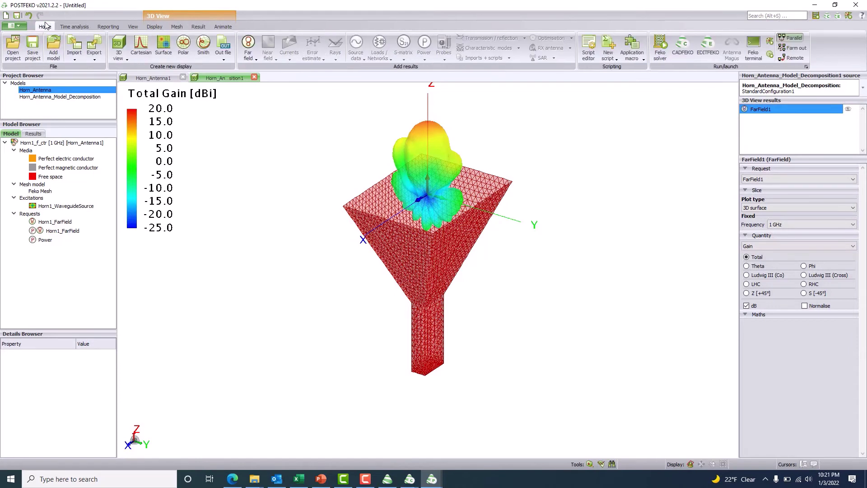
{"action": "left_click", "coordinate": [142, 45]}
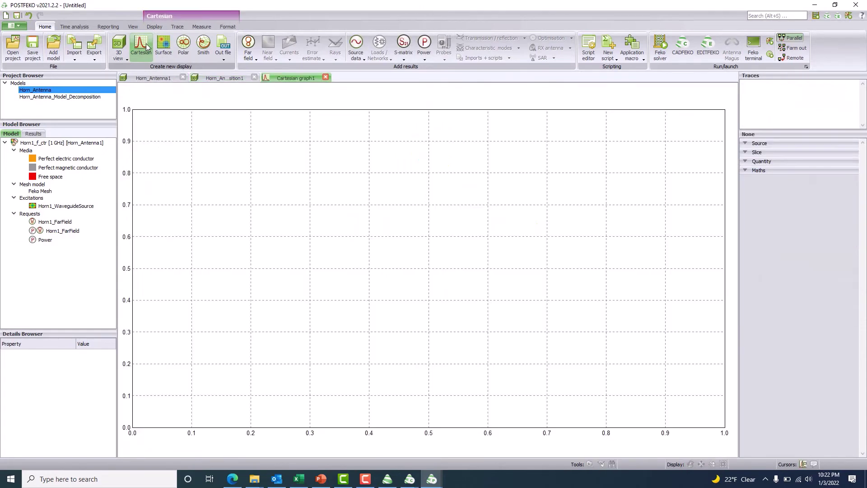
{"action": "left_click", "coordinate": [246, 53]}
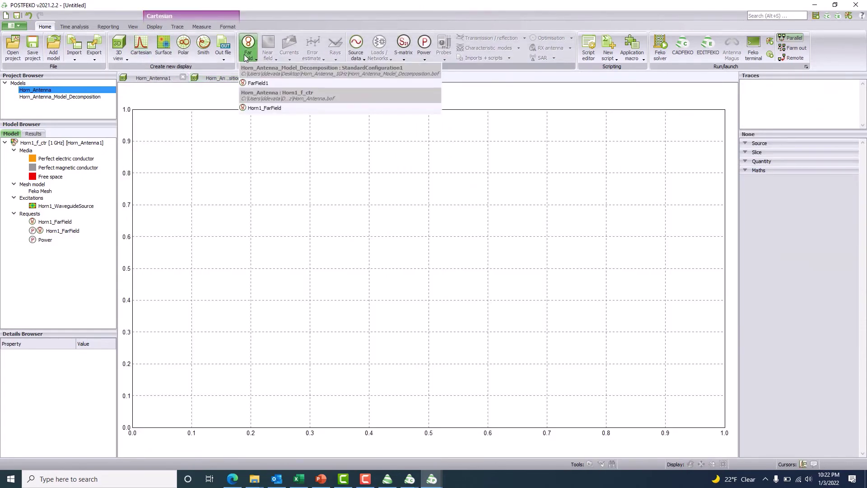
{"action": "left_click", "coordinate": [262, 109]}
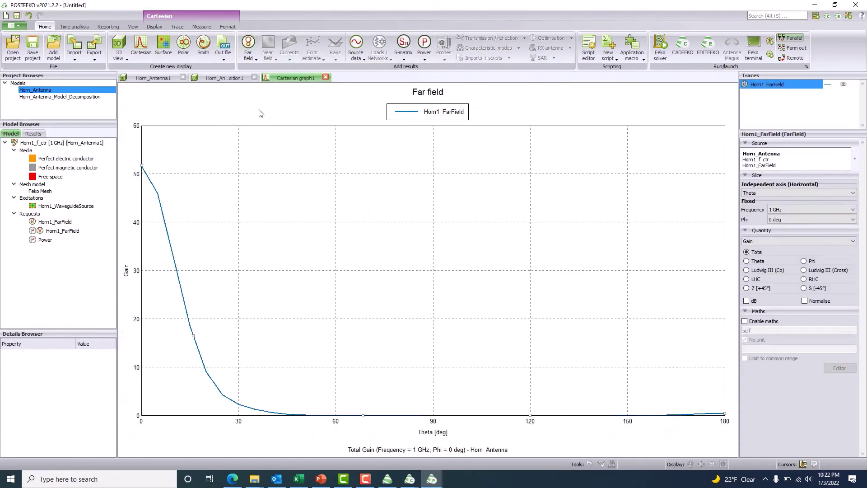
{"action": "left_click", "coordinate": [746, 301]}
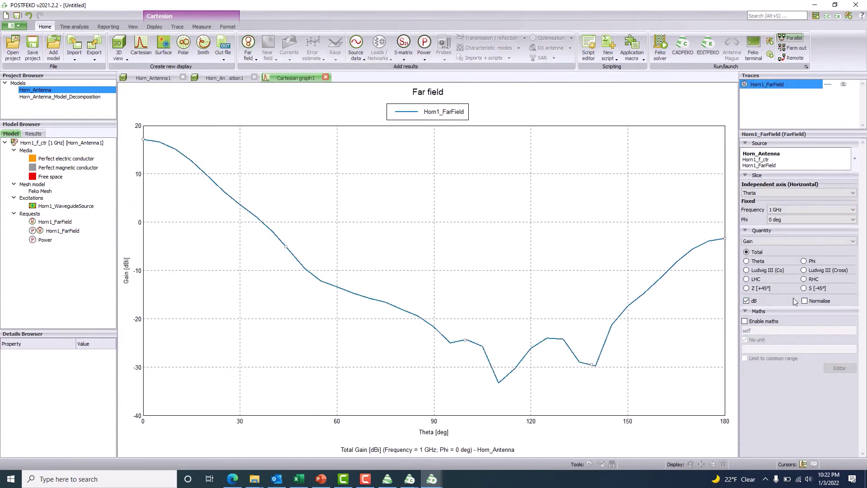
{"action": "left_click", "coordinate": [247, 54]}
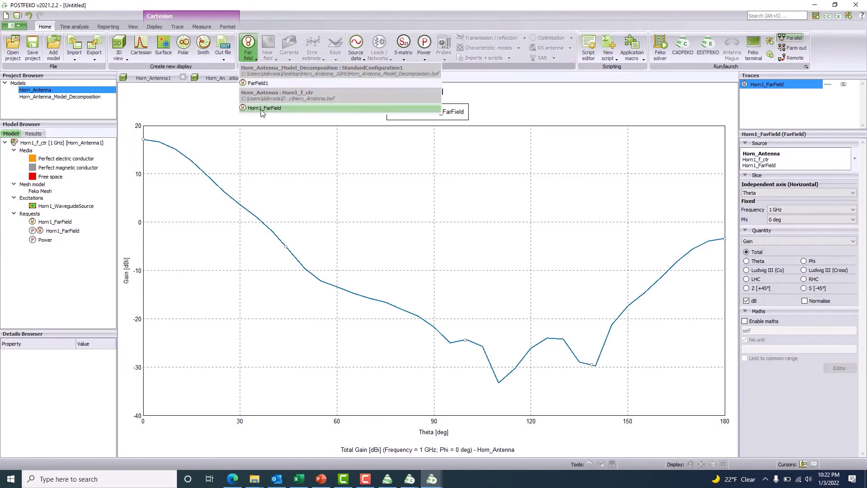
{"action": "left_click", "coordinate": [267, 83]}
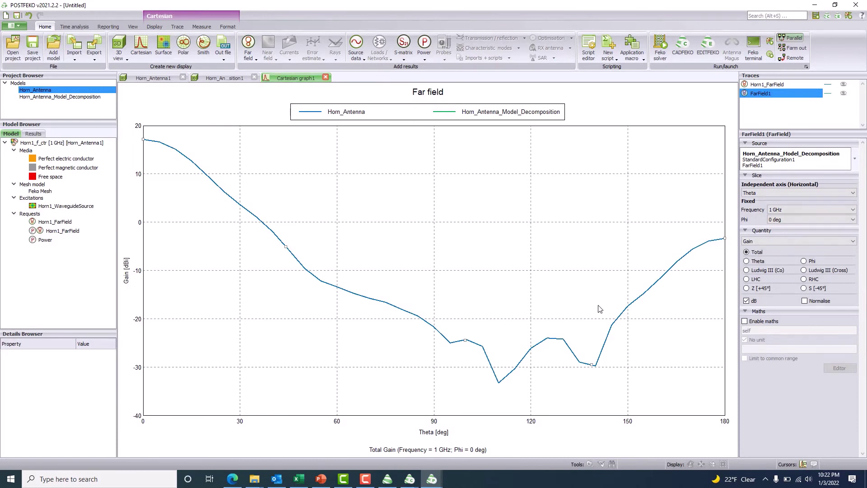
Give the decomposition model's FarField1 trace on the Cartesian graph filled circle markers
{"action": "left_click", "coordinate": [228, 27]}
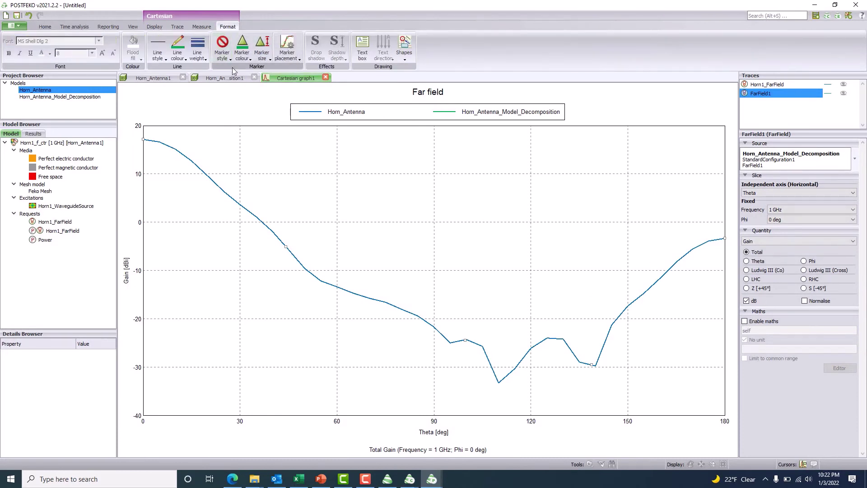
{"action": "left_click", "coordinate": [242, 50]}
{"action": "left_click", "coordinate": [243, 58]}
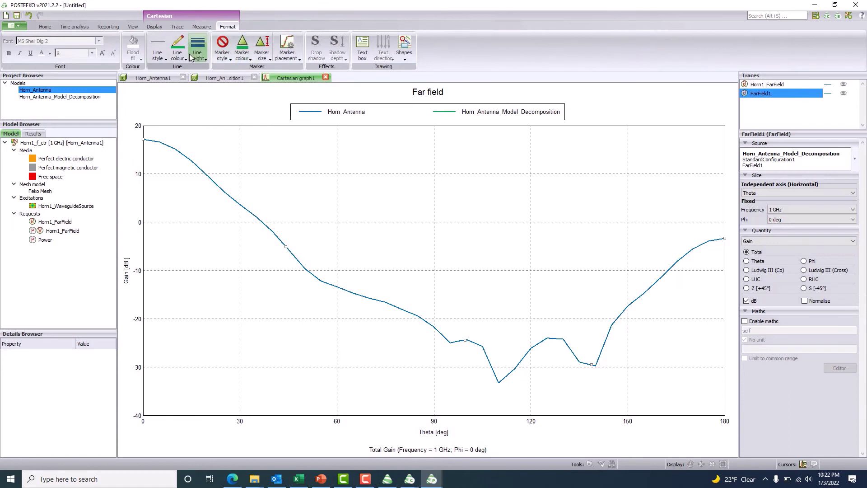
{"action": "left_click", "coordinate": [223, 53]}
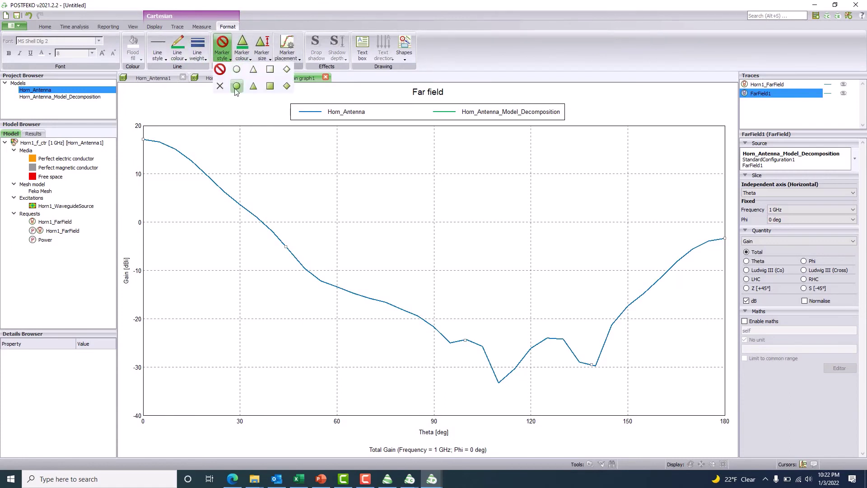
{"action": "left_click", "coordinate": [235, 86]}
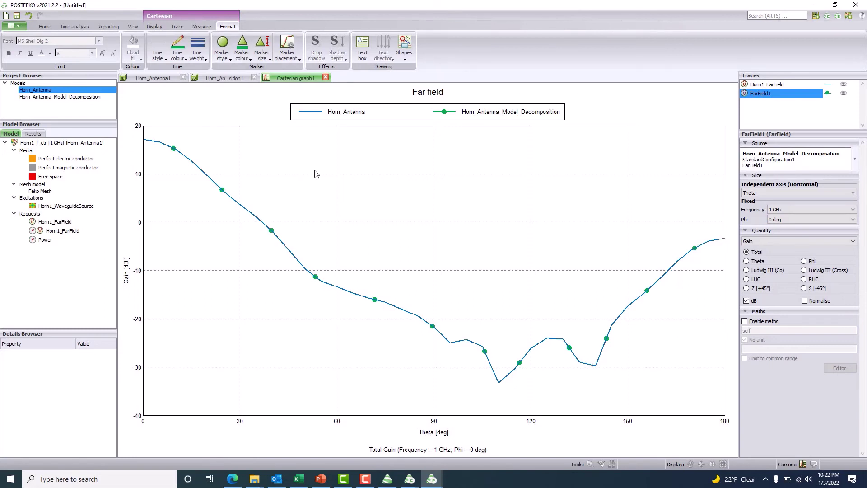
Create a polar graph with the decomposition model's FarField1 gain in dB and set its independent axis to Theta (wrapped)
{"action": "left_click", "coordinate": [45, 27]}
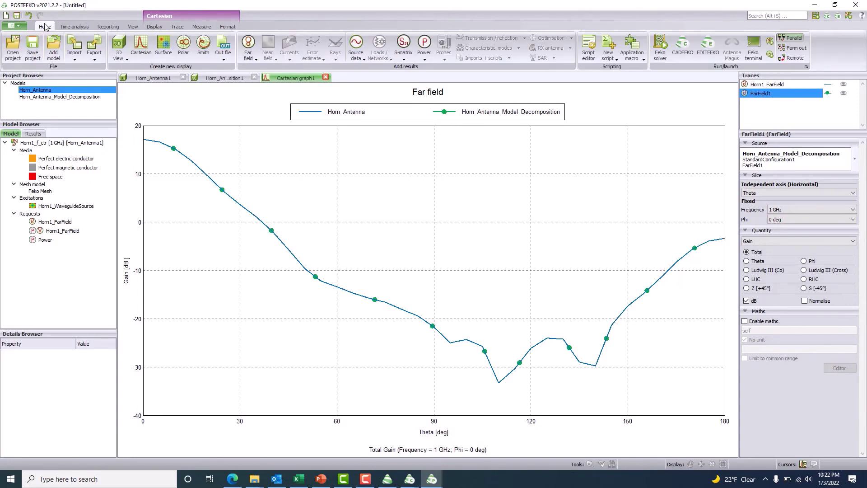
{"action": "left_click", "coordinate": [182, 54]}
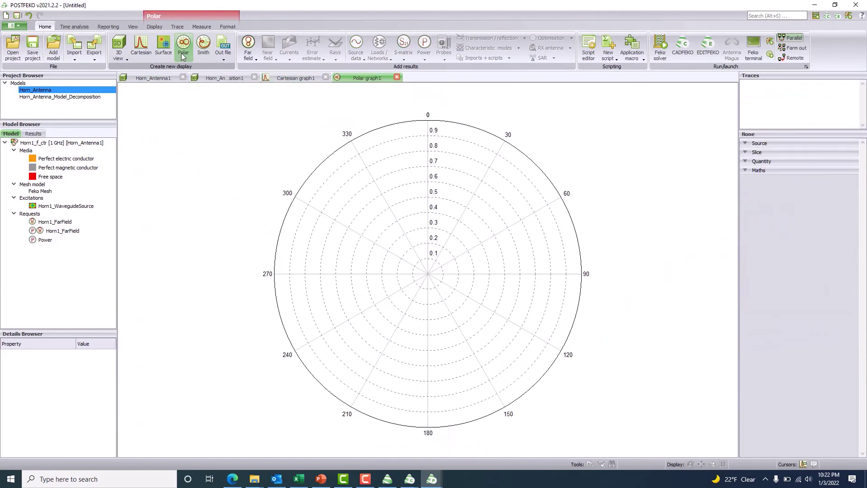
{"action": "left_click", "coordinate": [252, 59]}
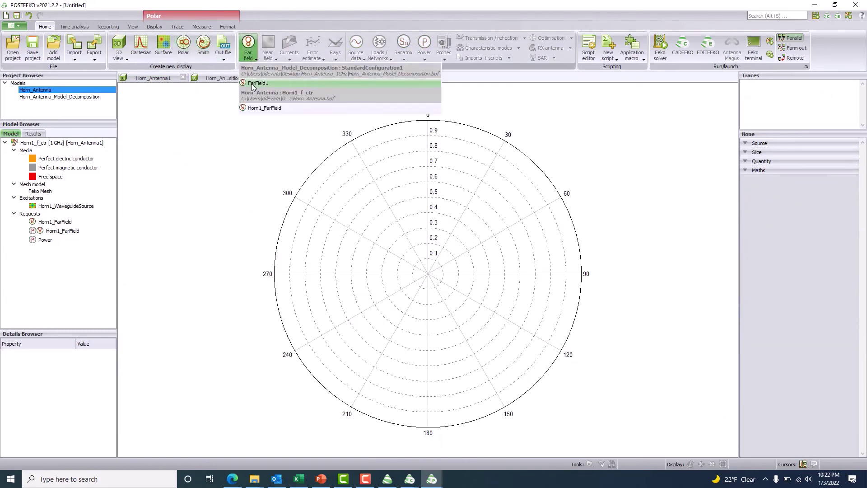
{"action": "left_click", "coordinate": [255, 87]}
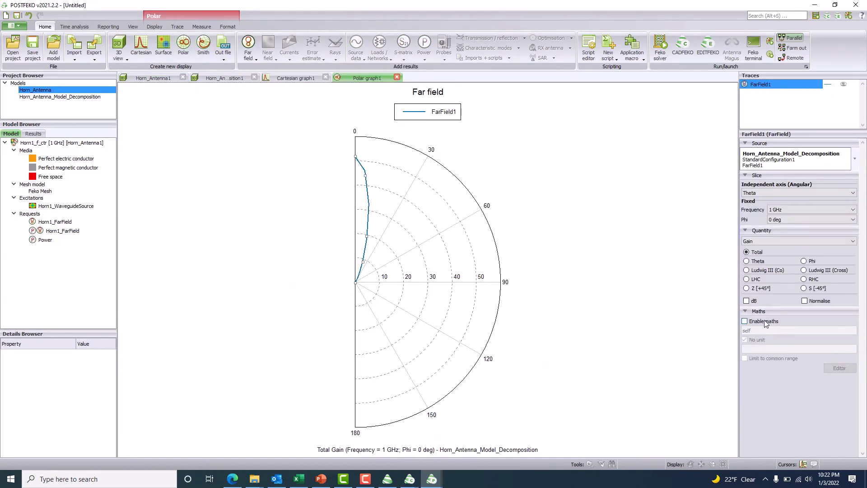
{"action": "left_click", "coordinate": [747, 301]}
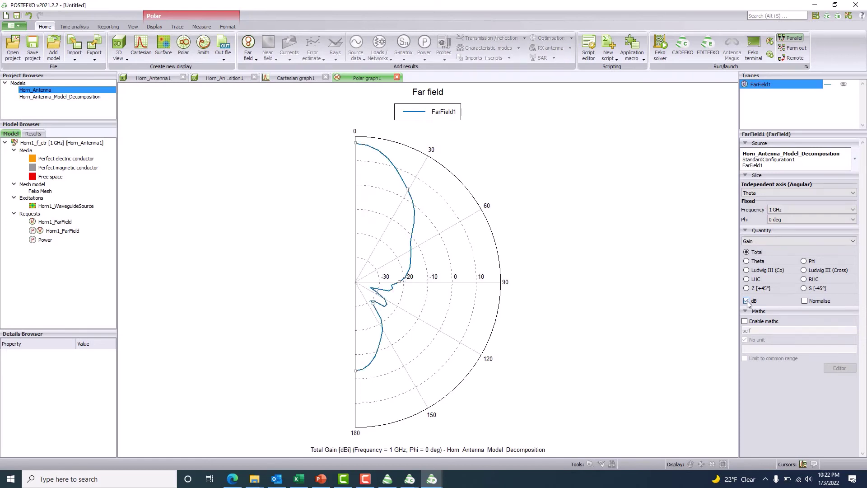
{"action": "left_click", "coordinate": [787, 193]}
{"action": "left_click", "coordinate": [786, 204]}
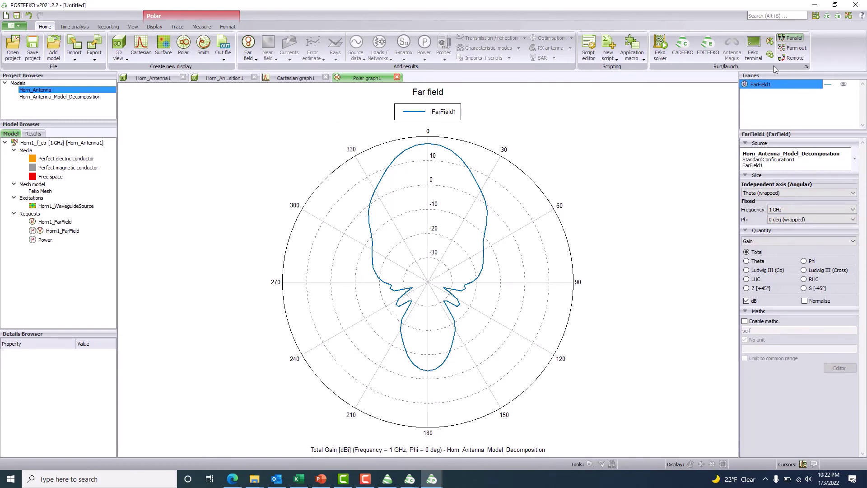
Add Horn1_FarField of Horn_Antenna to the polar graph with Theta (wrapped) as its independent axis
{"action": "left_click", "coordinate": [249, 55]}
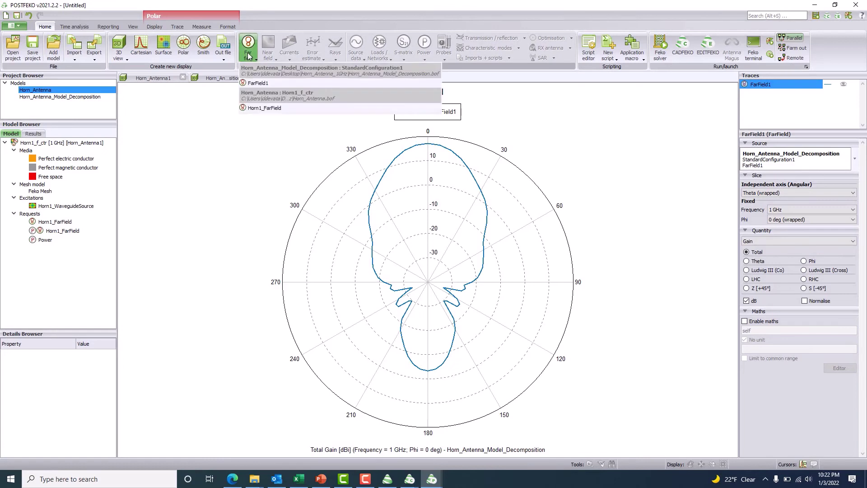
{"action": "left_click", "coordinate": [256, 109]}
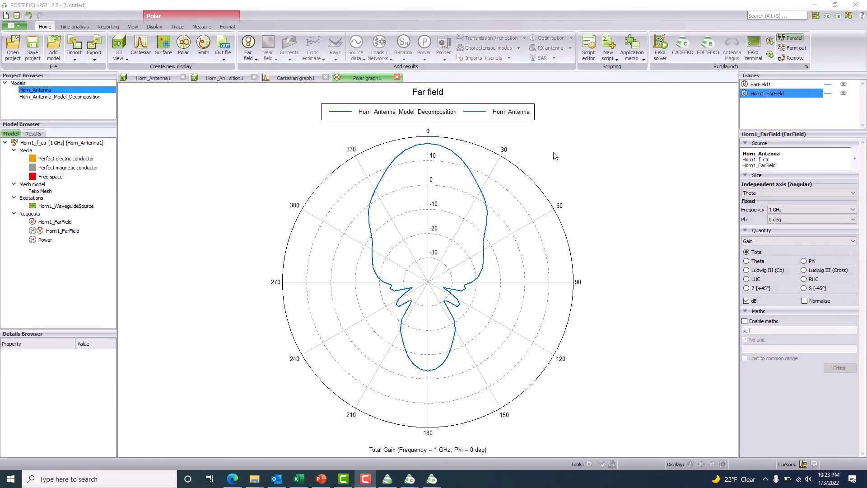
{"action": "left_click", "coordinate": [777, 191]}
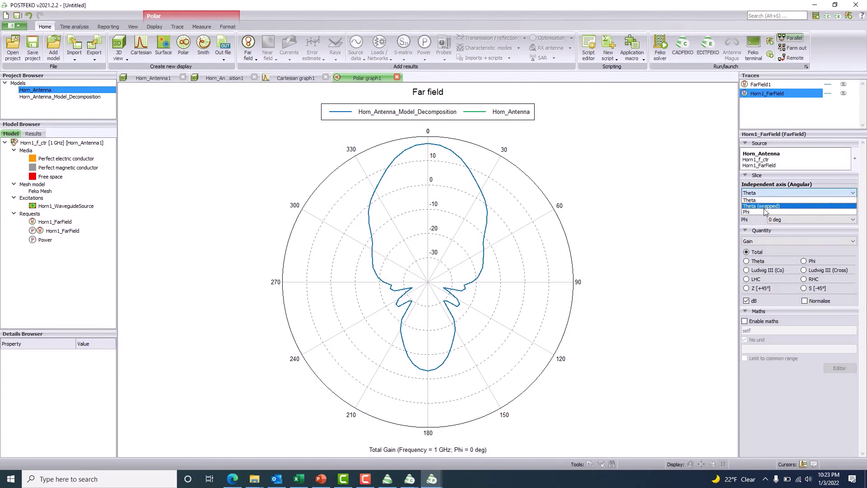
{"action": "left_click", "coordinate": [764, 207]}
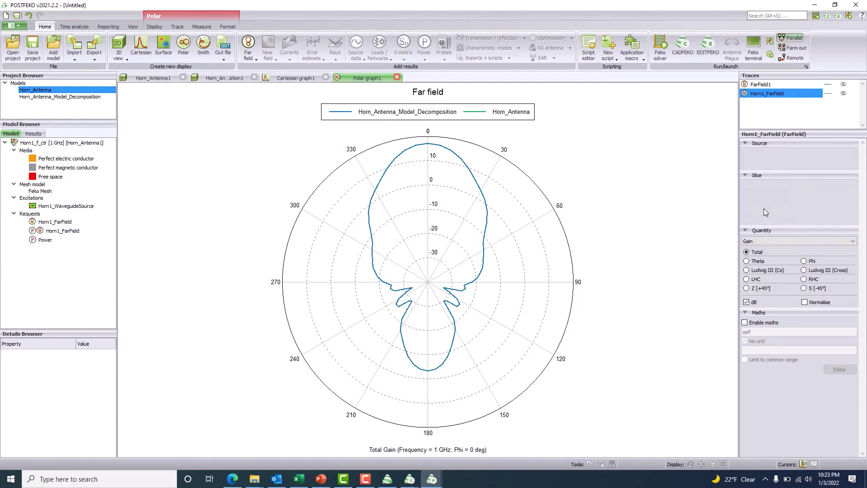
Give the Horn_Antenna trace on the polar graph filled circle markers
{"action": "left_click", "coordinate": [230, 27]}
{"action": "left_click", "coordinate": [227, 58]}
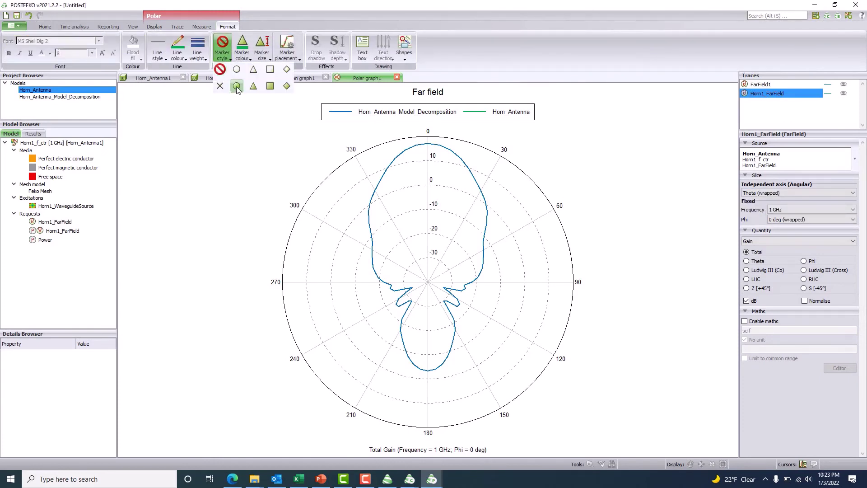
{"action": "left_click", "coordinate": [237, 86]}
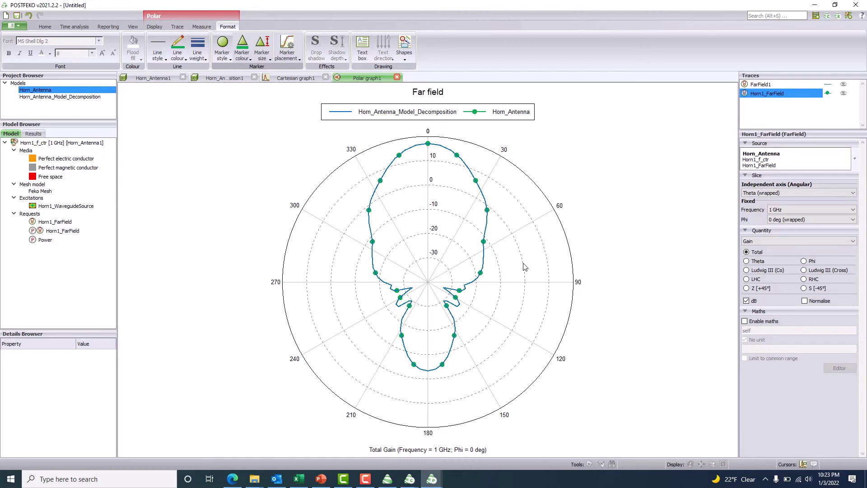
Switch to the Equivalent Sources presentation in PowerPoint and go to slide 5 with the horn antenna far-field results
{"action": "left_click", "coordinate": [321, 479]}
{"action": "left_click", "coordinate": [100, 427]}
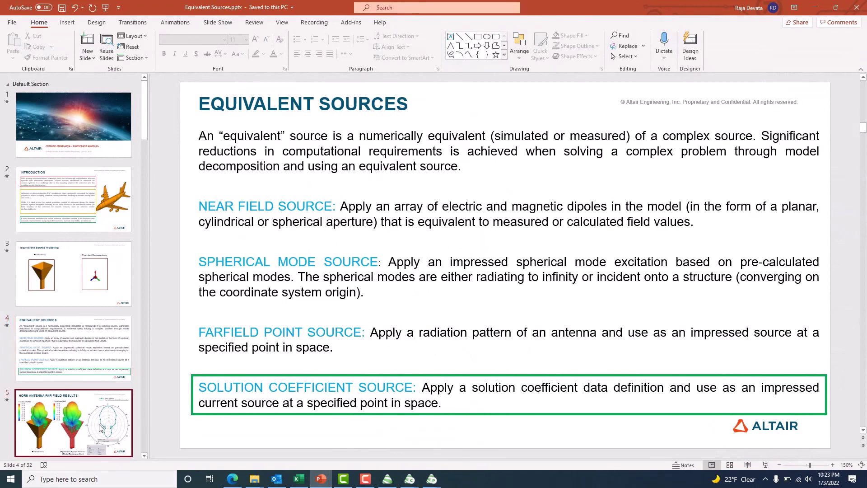